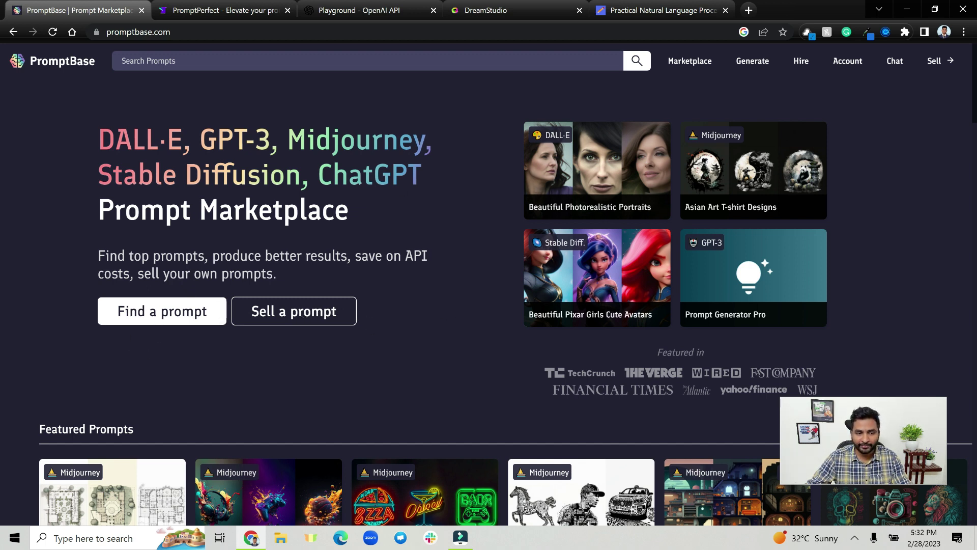
# Browse PromptBase's marketplace filtered to Stable Diffusion prompts
pyautogui.click(175, 320)
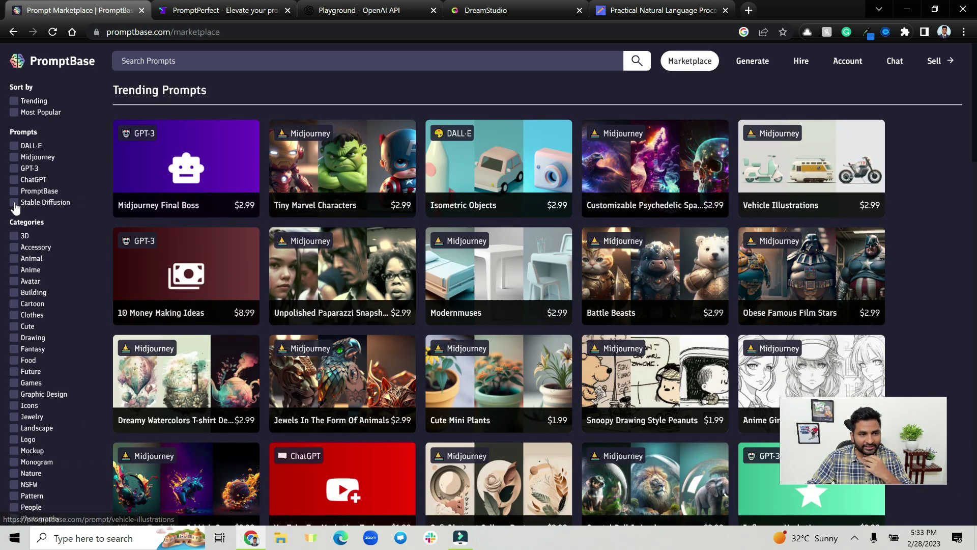
pyautogui.click(15, 204)
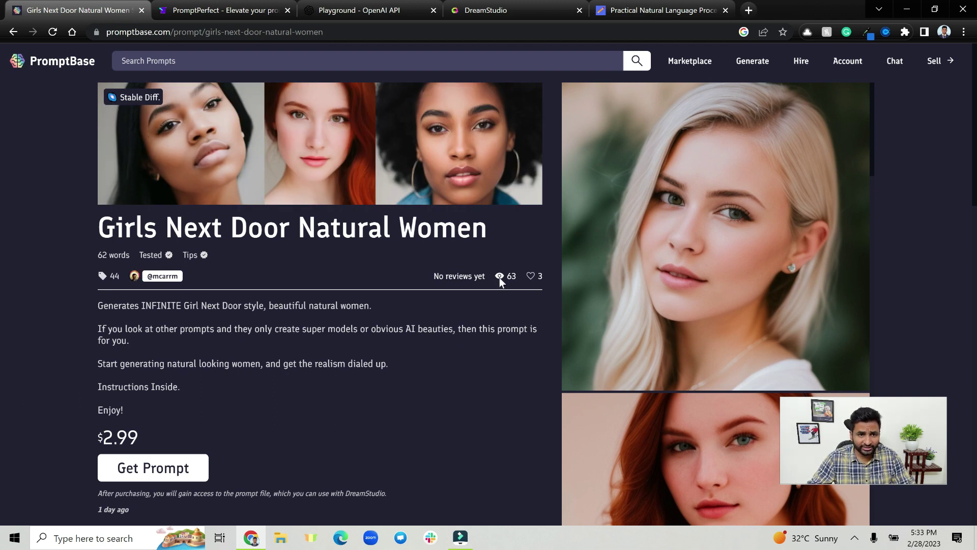
pyautogui.scroll(-2, 474, 272)
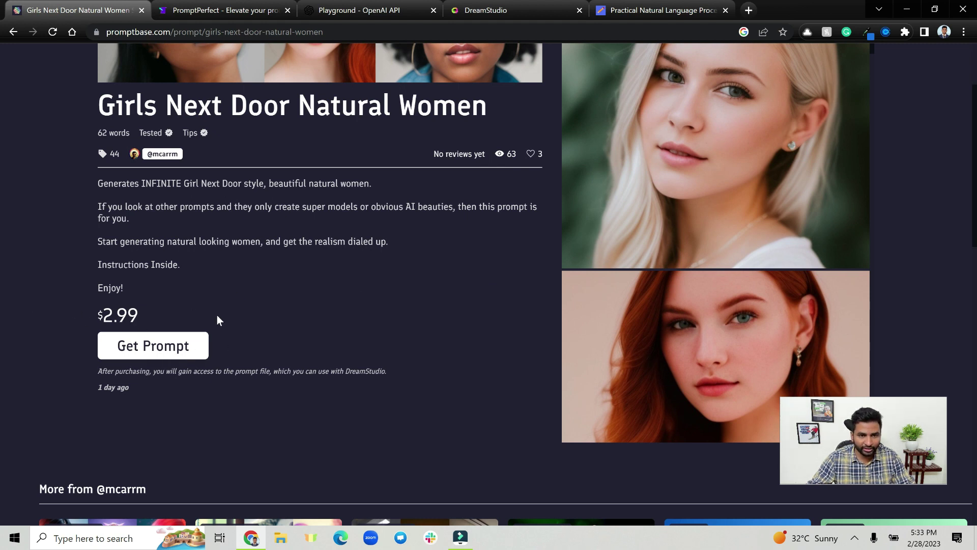
pyautogui.scroll(2, 217, 319)
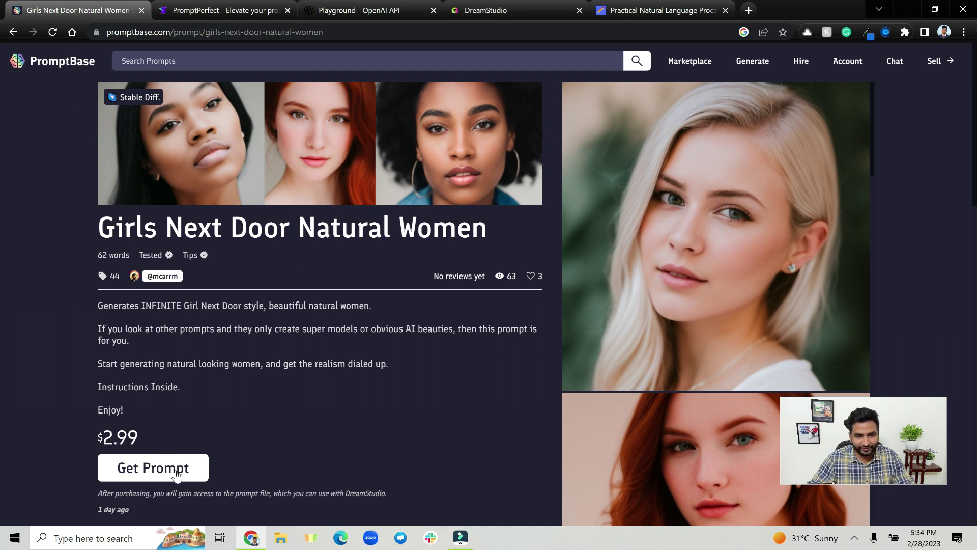
# Copy the Girls Next Door Natural Women description phrase, then go to PromptPerfect
pyautogui.moveTo(183, 305); pyautogui.dragTo(371, 305)
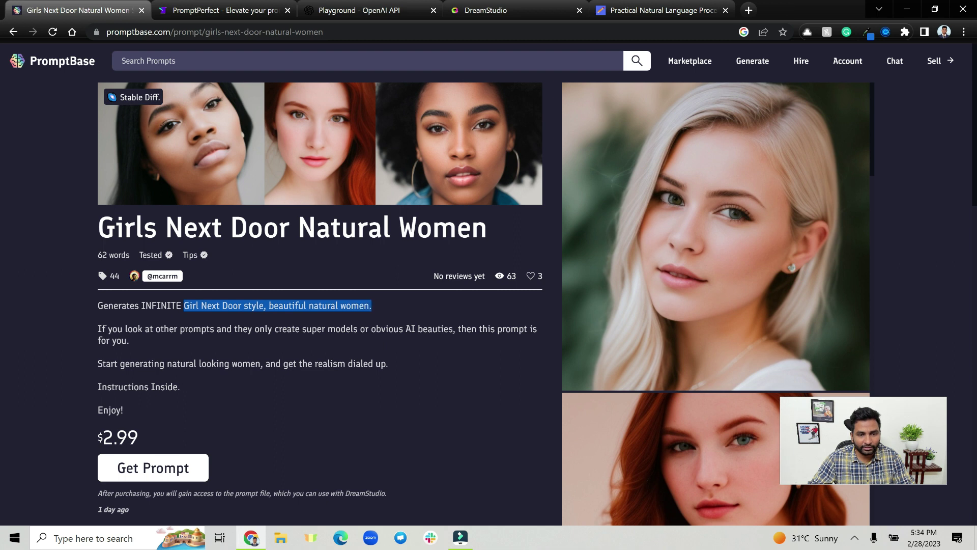
pyautogui.rightClick(344, 309)
pyautogui.click(376, 317)
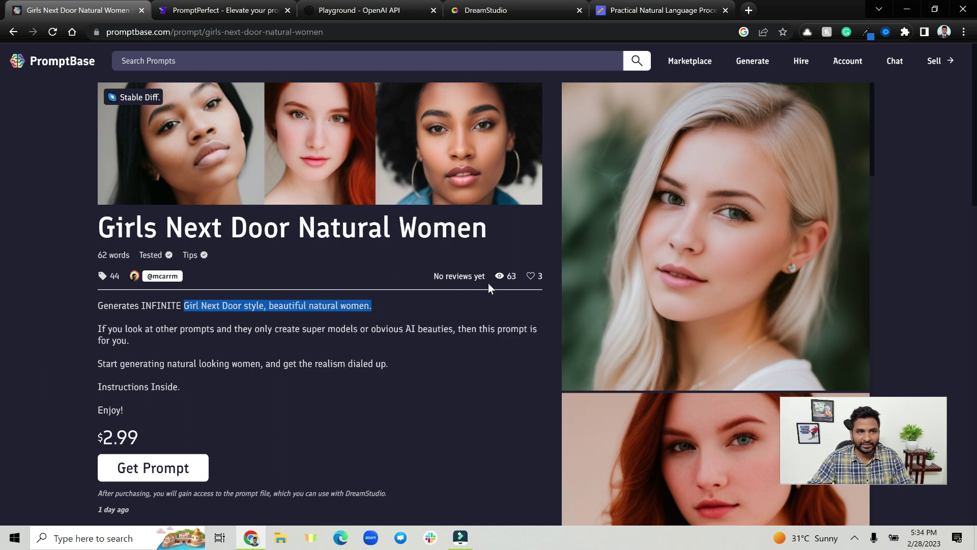
pyautogui.click(252, 2)
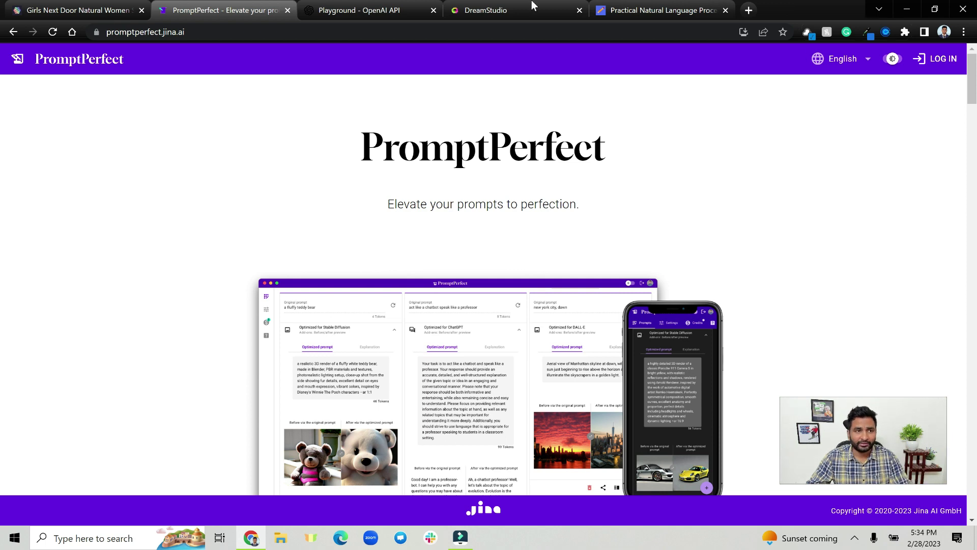
# Sign in to PromptPerfect with Google, accepting the Terms of Service and Privacy Policy
pyautogui.click(941, 60)
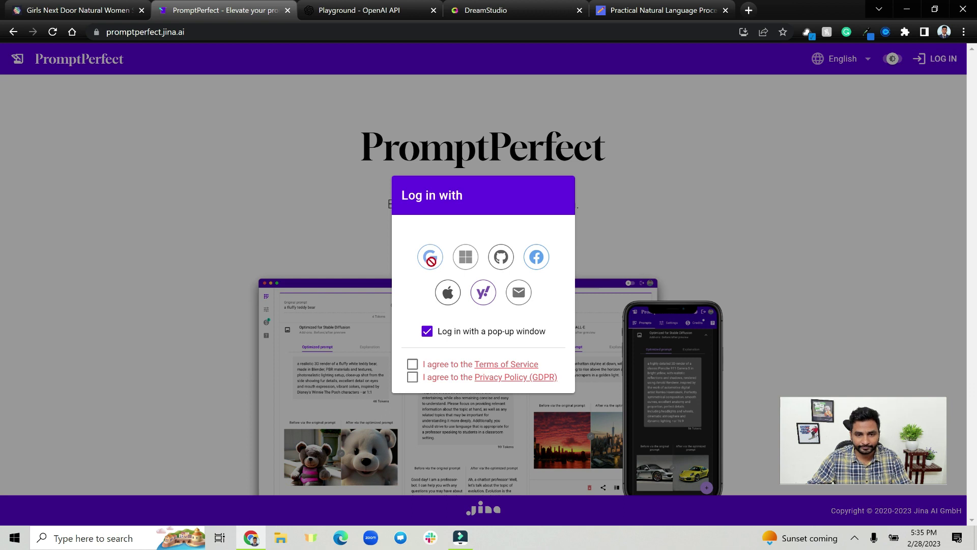
pyautogui.click(413, 365)
pyautogui.click(412, 377)
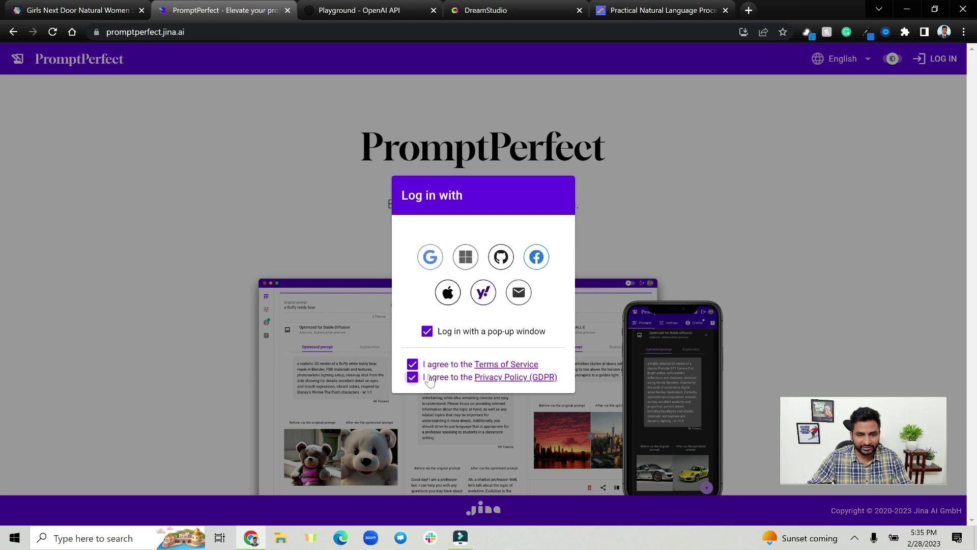
pyautogui.click(431, 259)
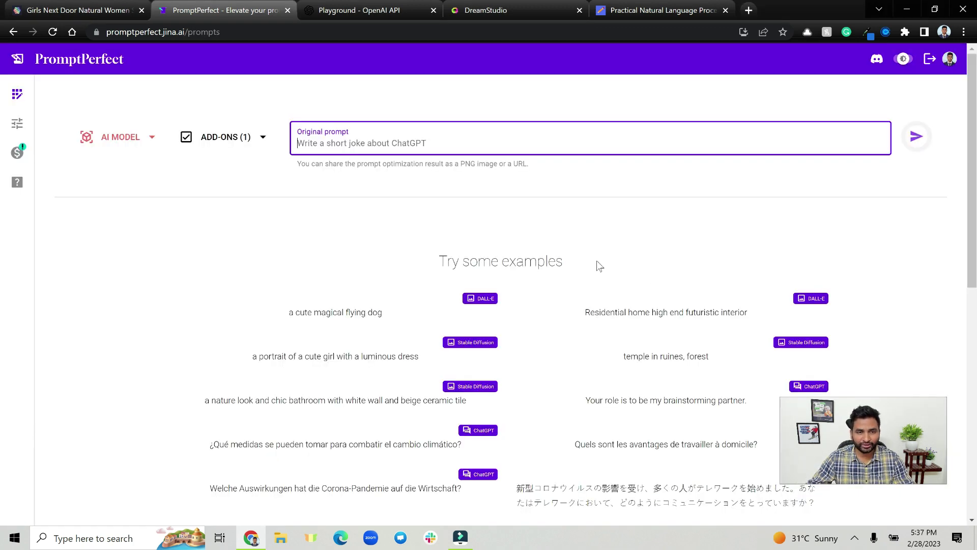
# Target Stable Diffusion and enter the prompt 'Girl Next Door style, beautiful natural women, closeup'
pyautogui.click(148, 143)
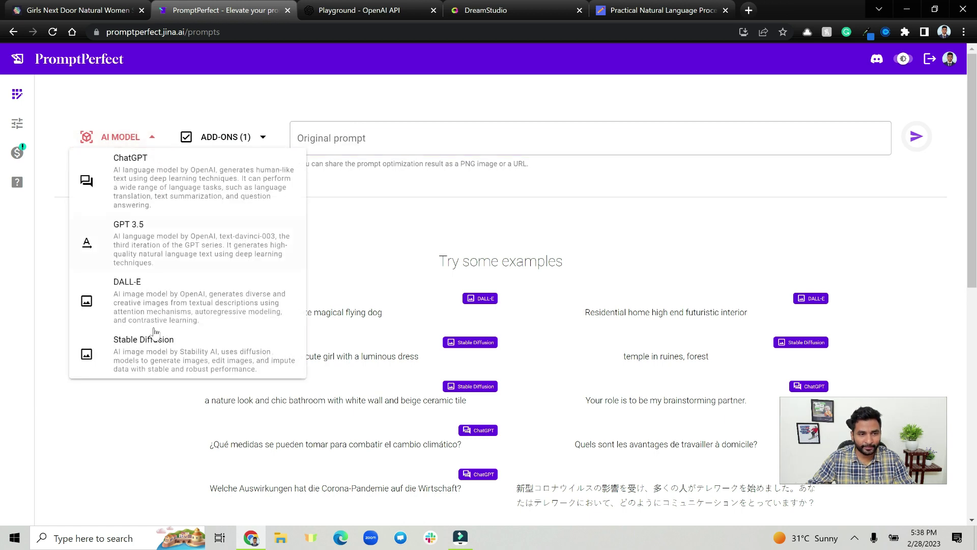
pyautogui.click(144, 342)
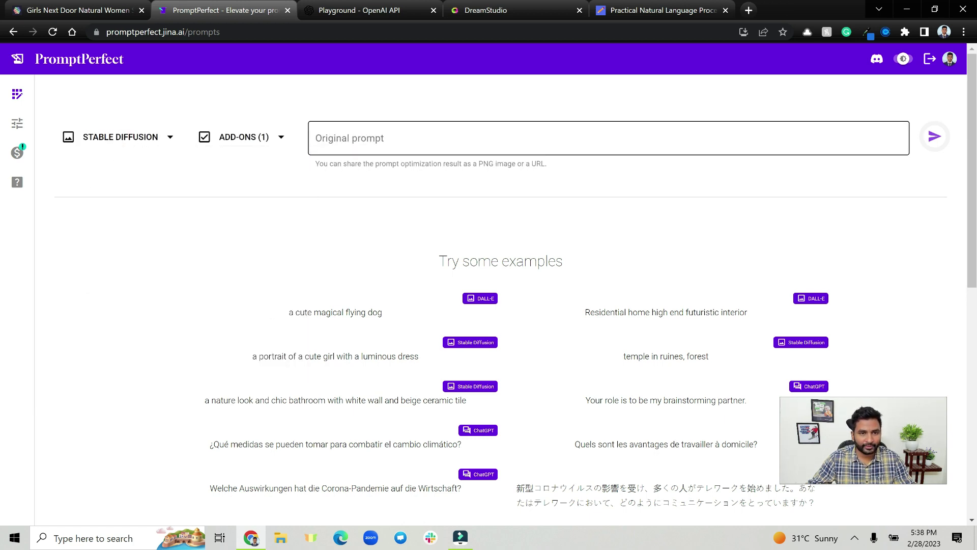
pyautogui.click(316, 143)
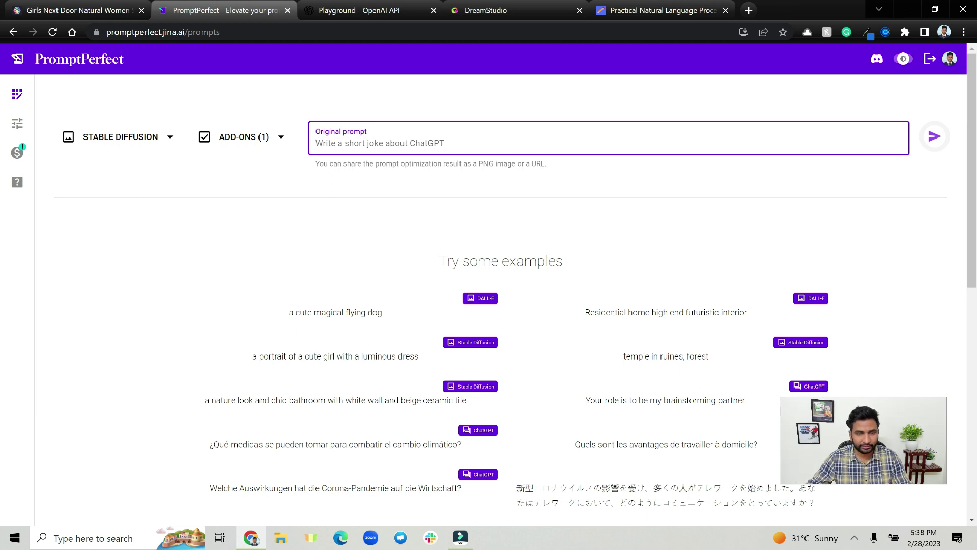
pyautogui.hotkey('ctrl', 'v')
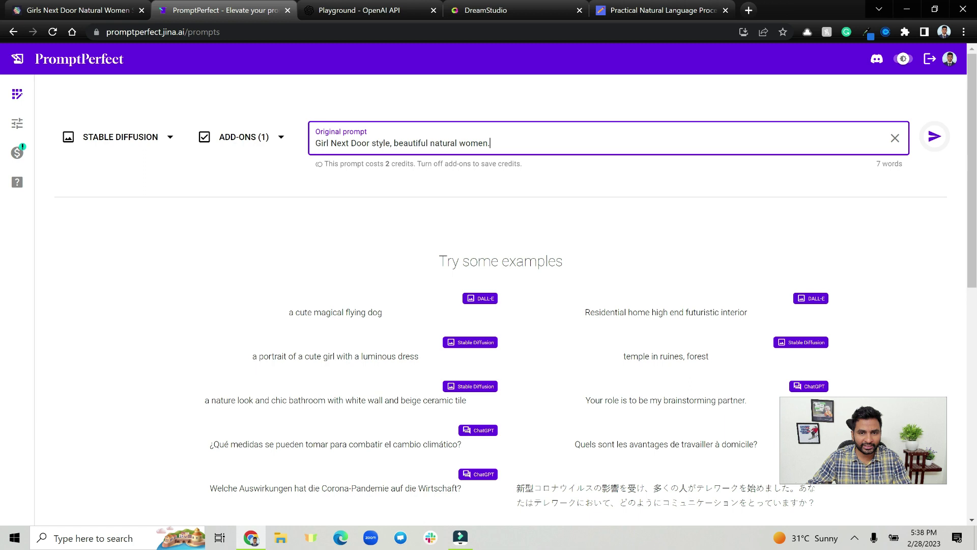
pyautogui.write('women, c')
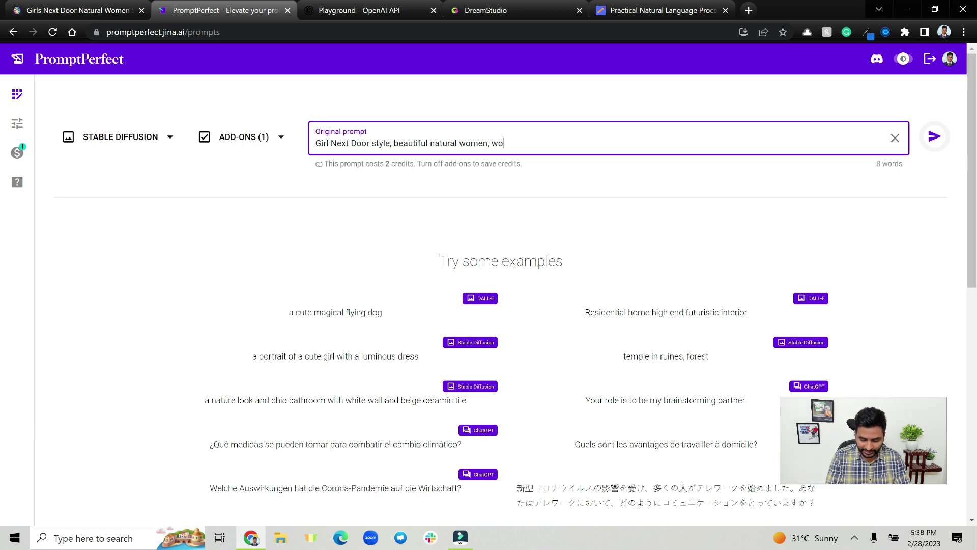
pyautogui.write('lose')
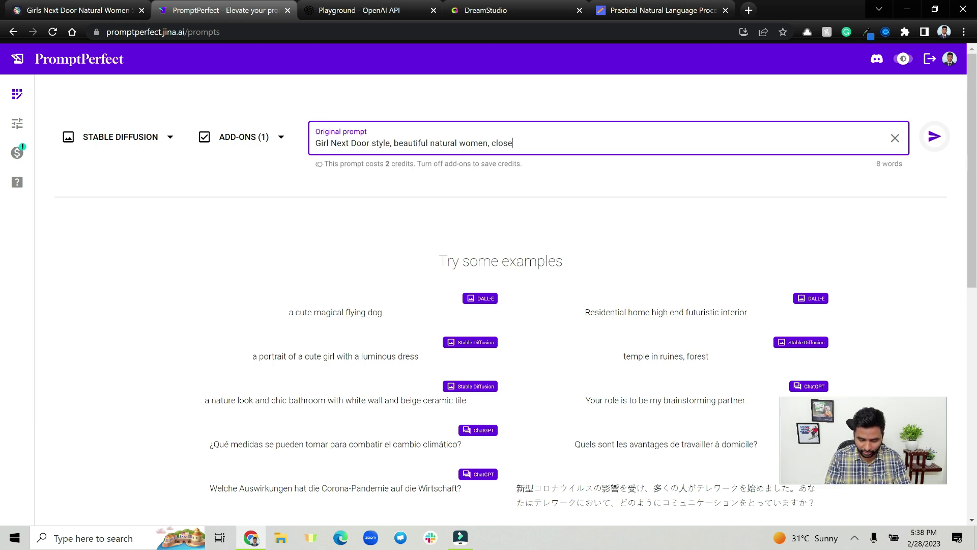
pyautogui.write('up')
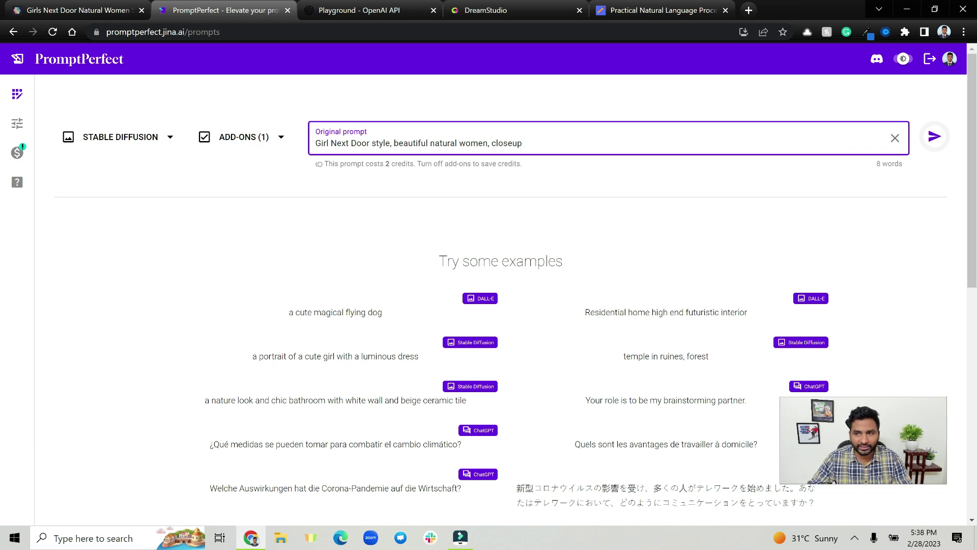
# Optimize the prompt for Stable Diffusion and copy the 43-word optimized version
pyautogui.click(935, 138)
pyautogui.scroll(-2, 417, 210)
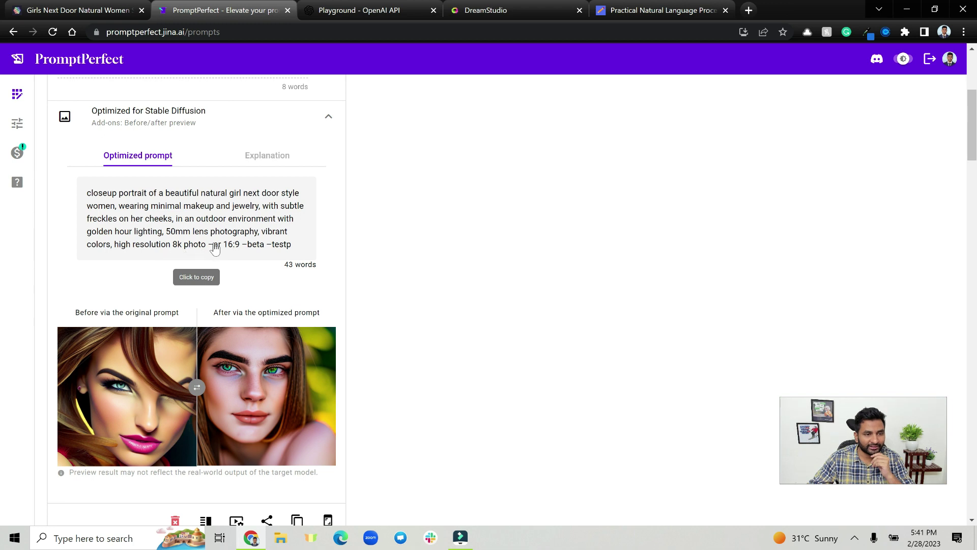
pyautogui.click(200, 246)
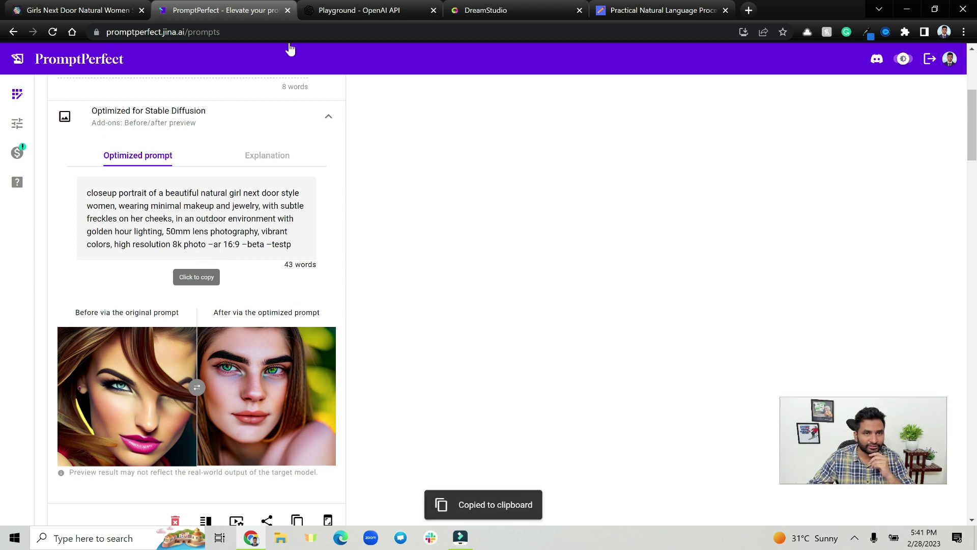
pyautogui.scroll(-1, 336, 377)
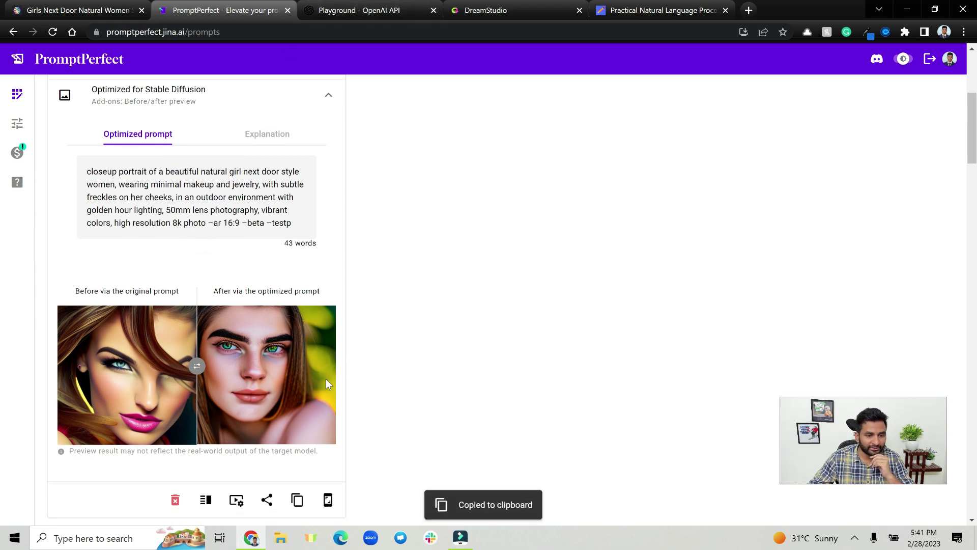
pyautogui.scroll(-2, 326, 379)
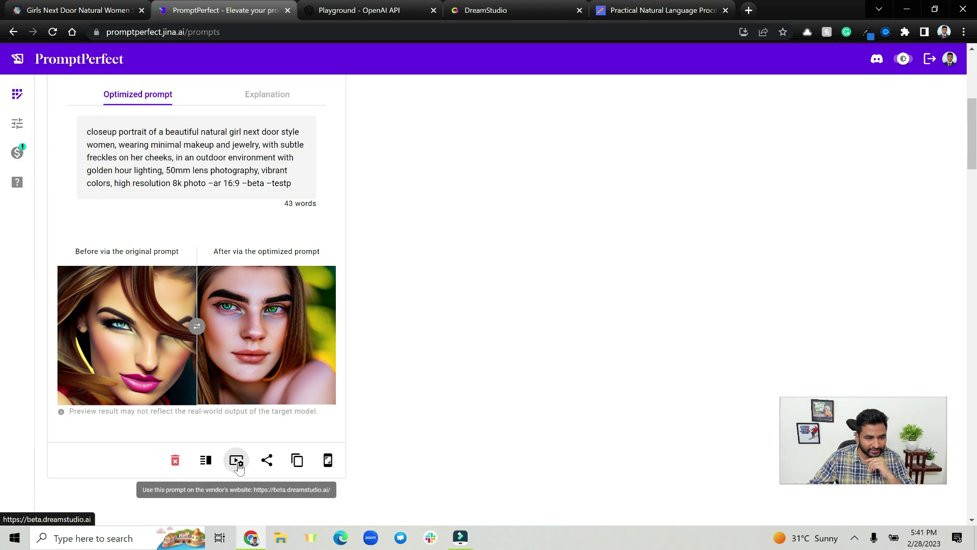
# Swap DreamStudio's default prompt for the optimized one and generate two sets of four portraits
pyautogui.click(499, 13)
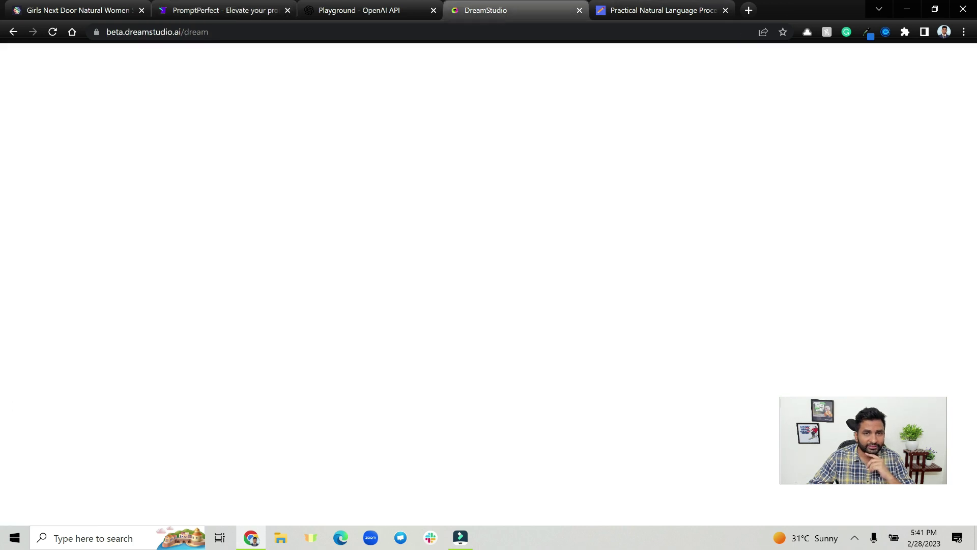
pyautogui.hotkey('ctrl', 'a')
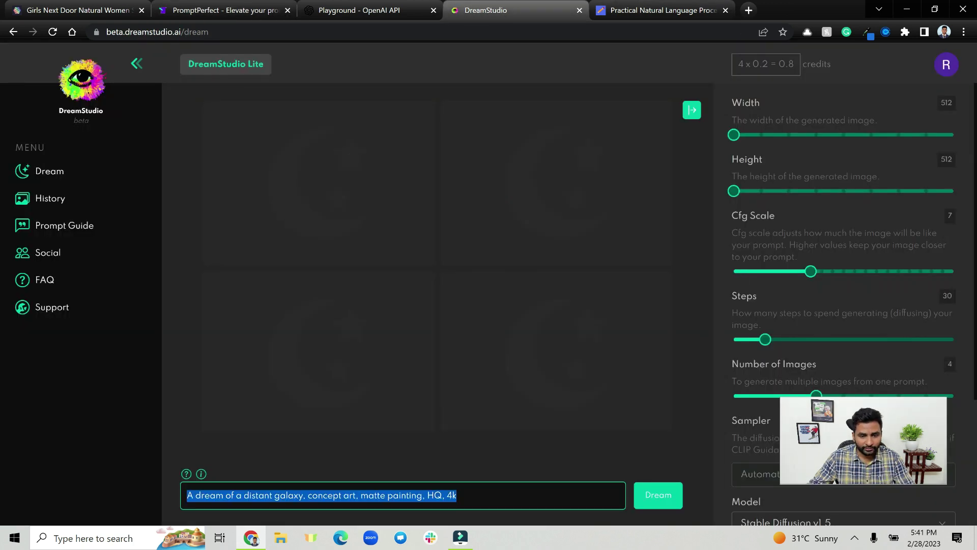
pyautogui.press('BackSpace')
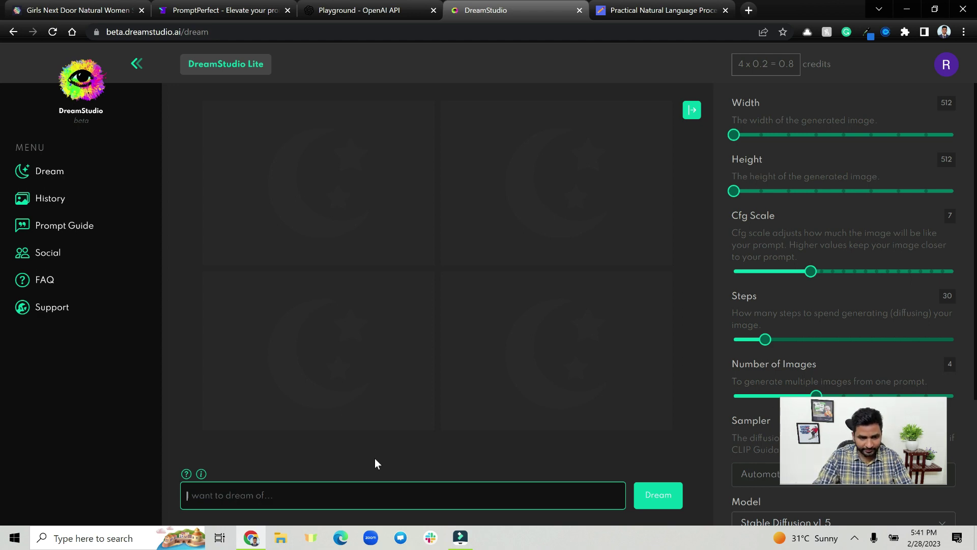
pyautogui.hotkey('ctrl', 'v')
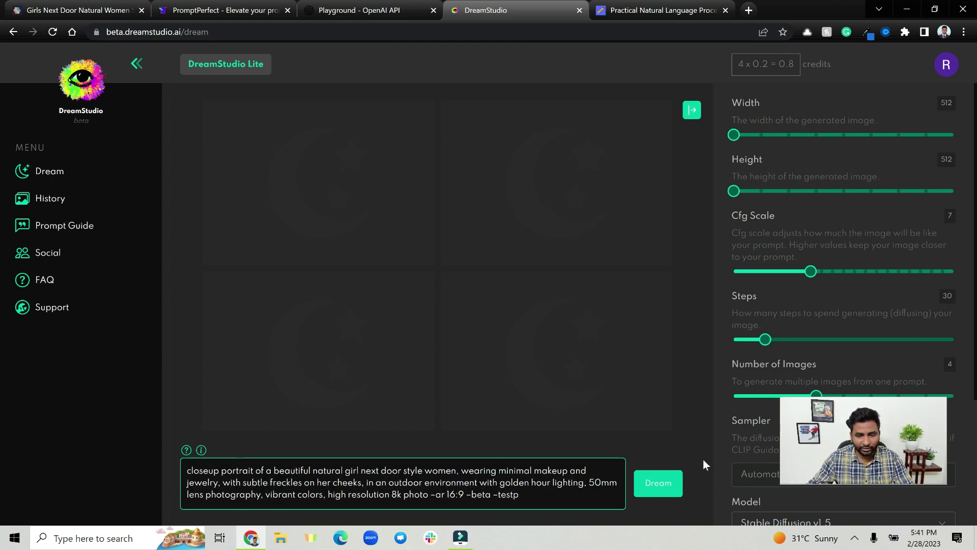
pyautogui.click(658, 486)
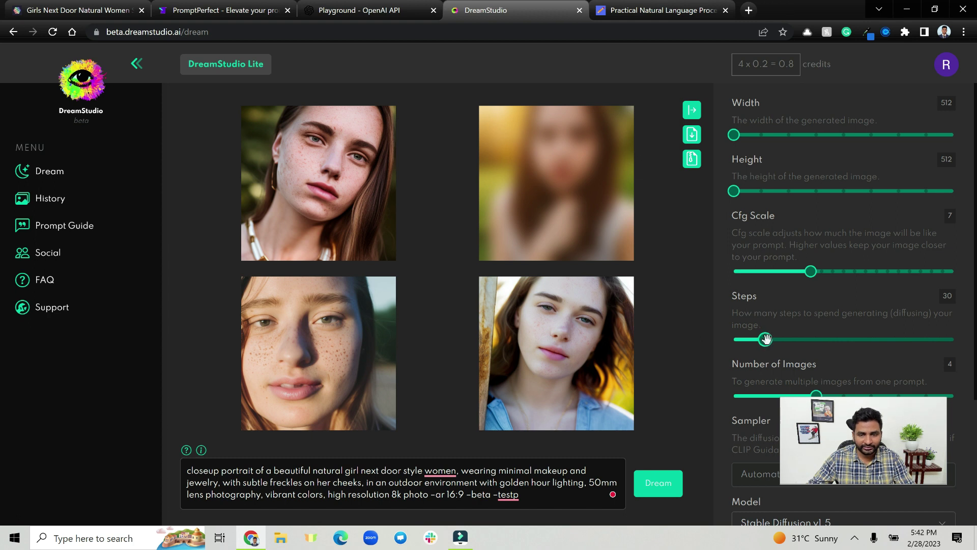
pyautogui.click(660, 483)
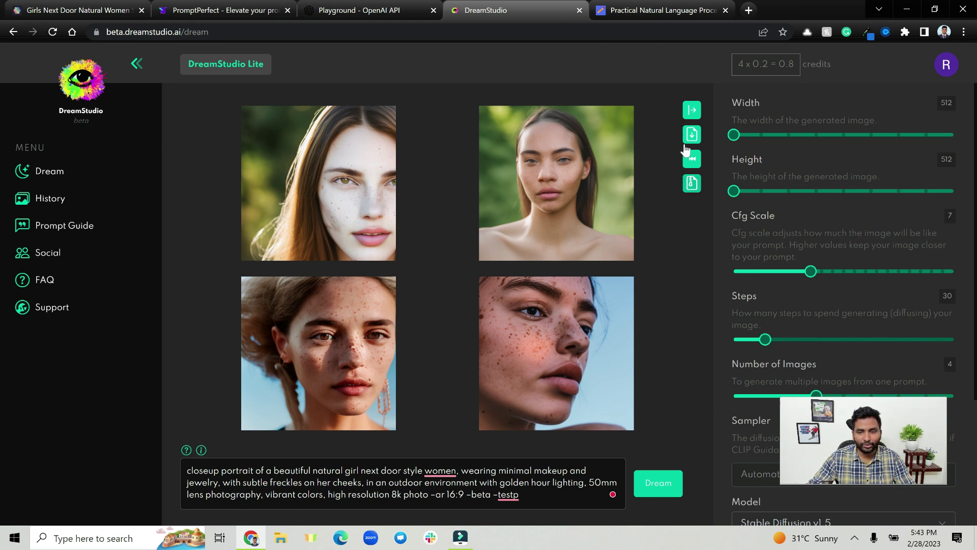
# Start a PromptBase sell listing with Stable Diffusion as the prompt type
pyautogui.click(225, 8)
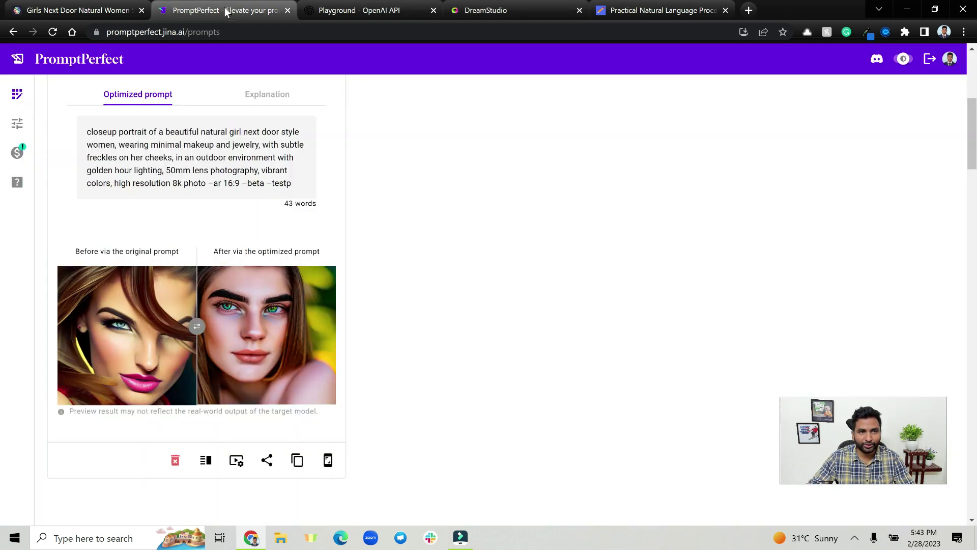
pyautogui.click(84, 11)
pyautogui.click(390, 282)
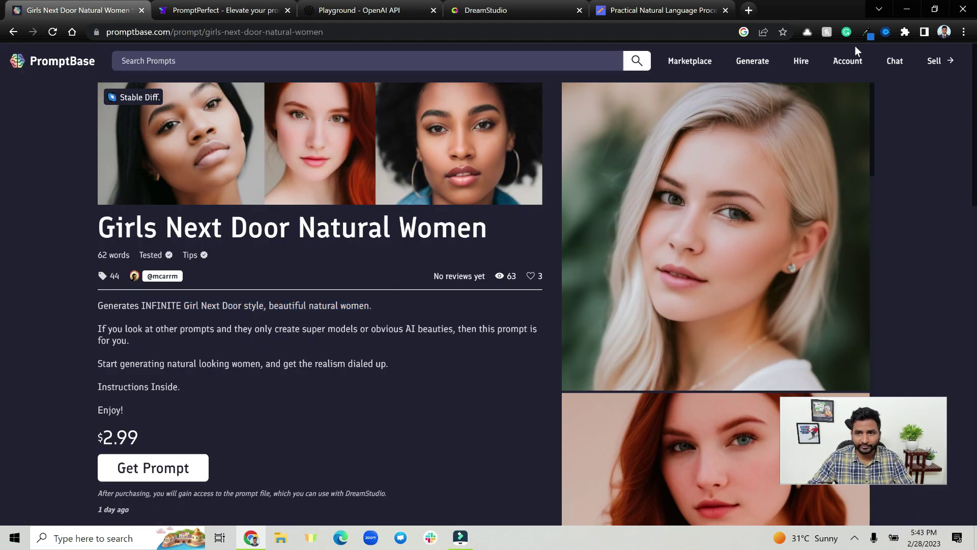
pyautogui.click(934, 63)
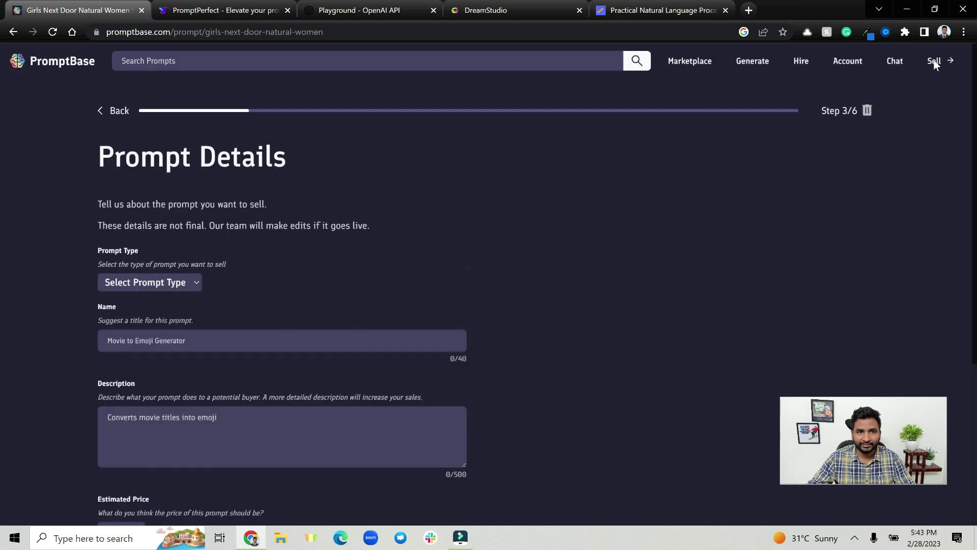
pyautogui.click(190, 283)
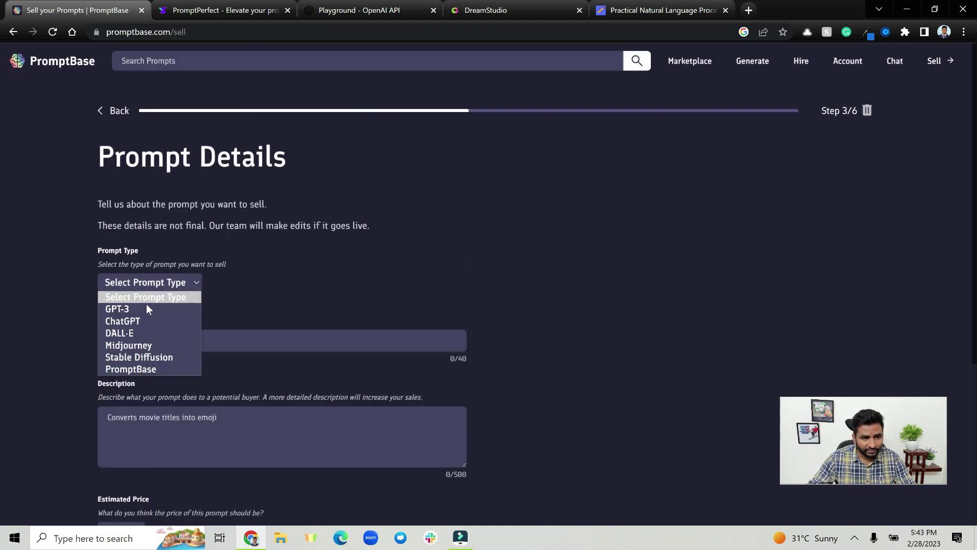
pyautogui.click(135, 357)
# Name the prompt 'beautiful Next door girl' and describe it as 'Next door girl'
pyautogui.click(108, 340)
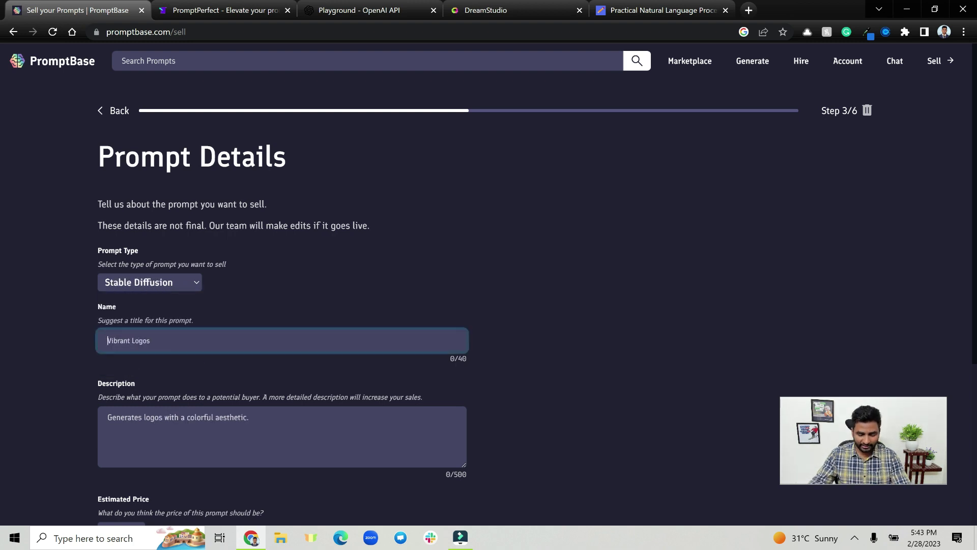
pyautogui.write('beautifu')
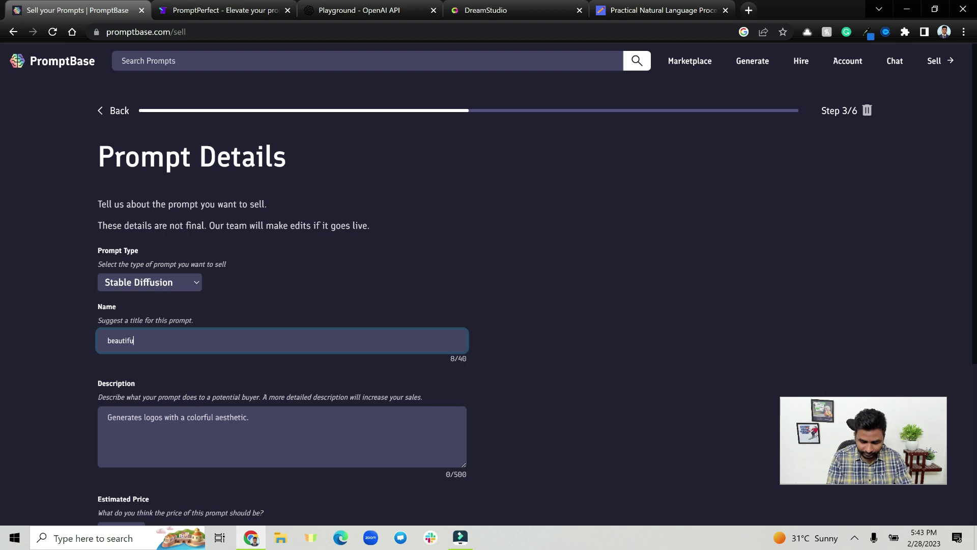
pyautogui.write('l ')
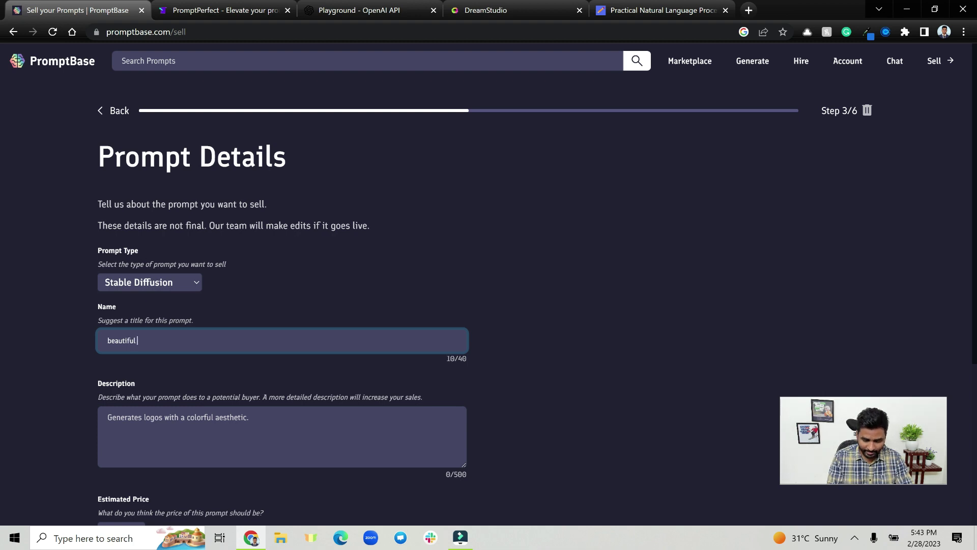
pyautogui.write('Next door ')
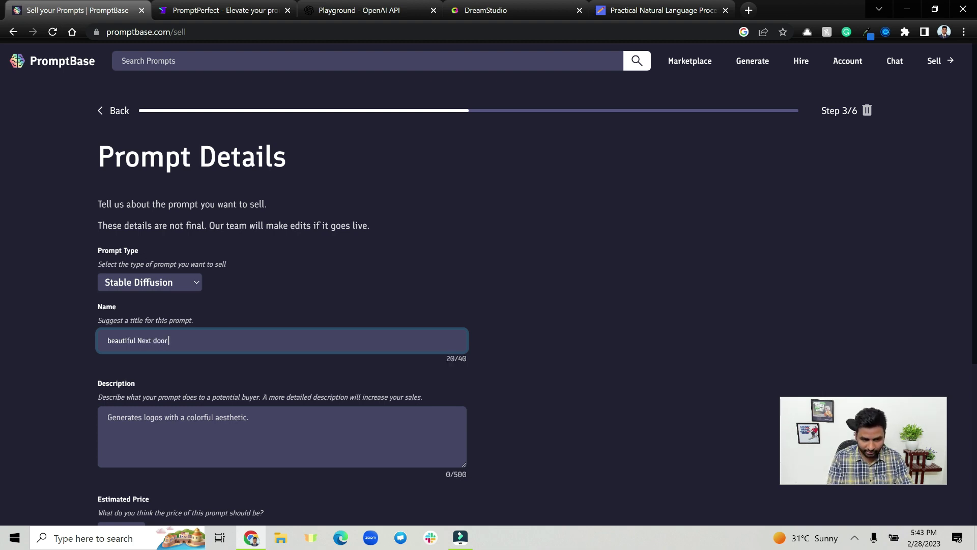
pyautogui.write('girl')
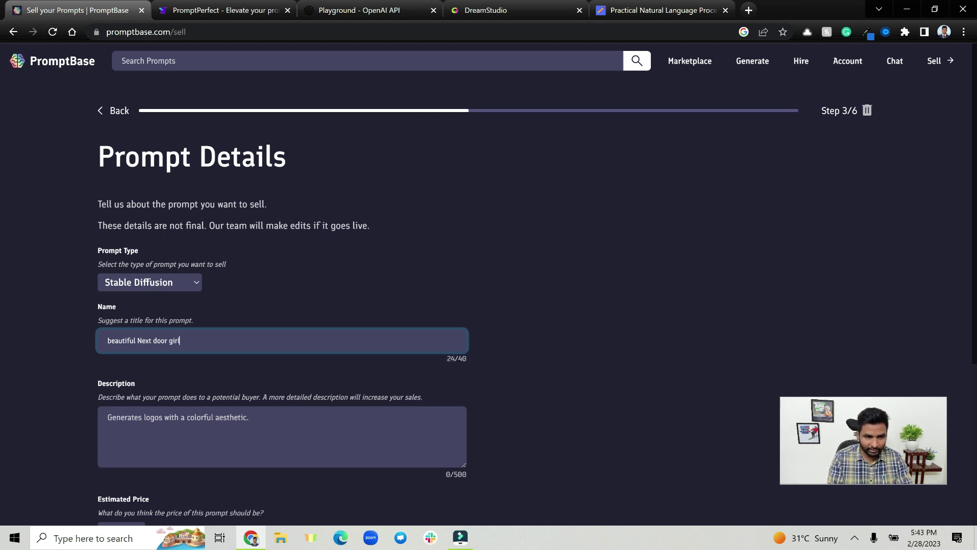
pyautogui.click(107, 417)
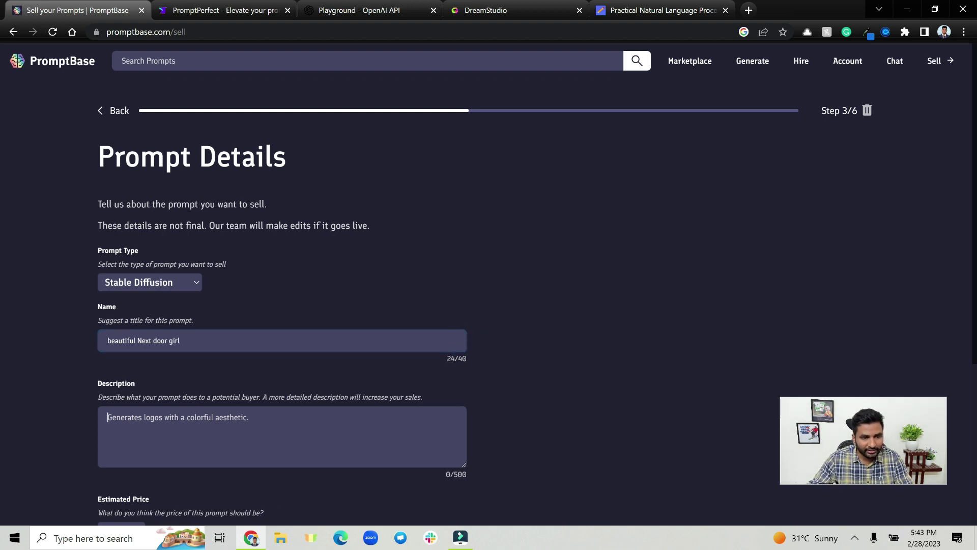
pyautogui.scroll(-2, 489, 285)
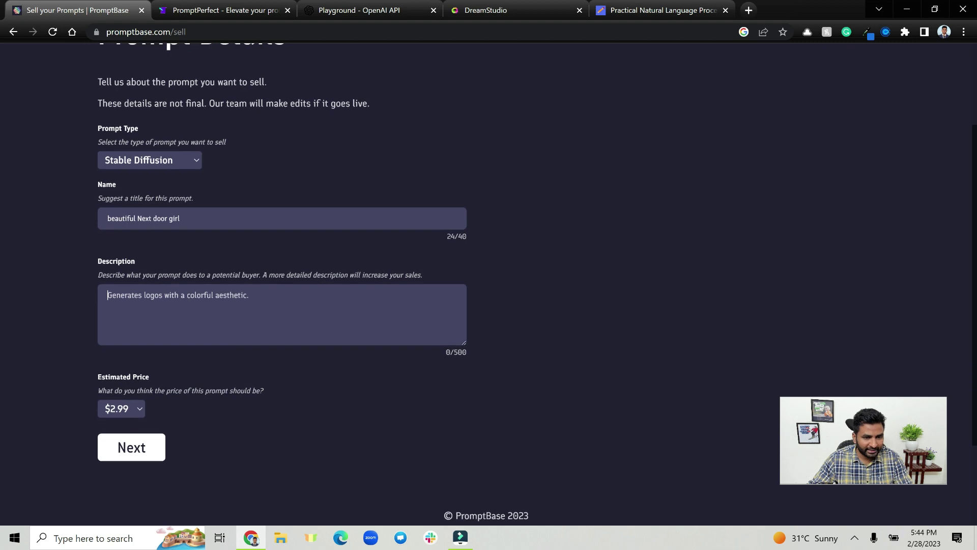
pyautogui.click(136, 448)
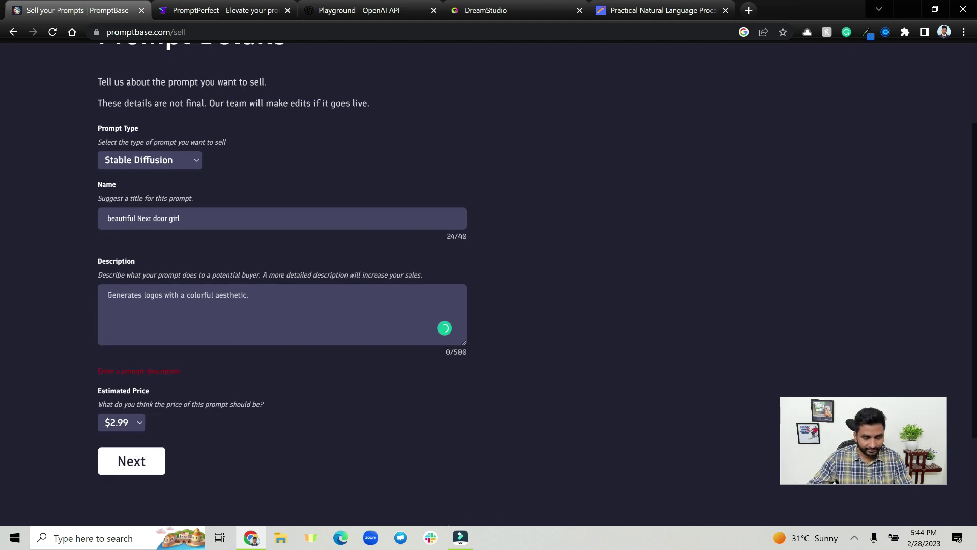
pyautogui.write('Next doo')
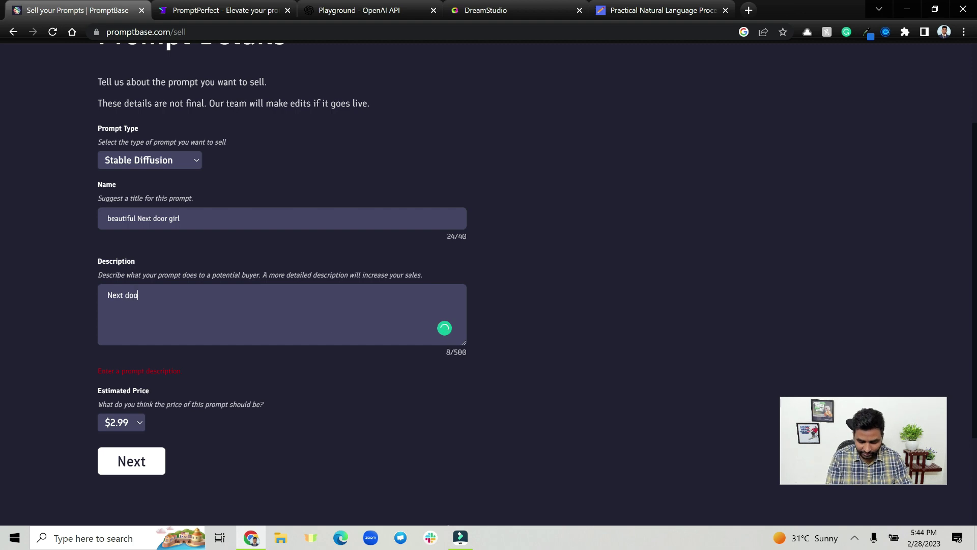
pyautogui.write('r girl')
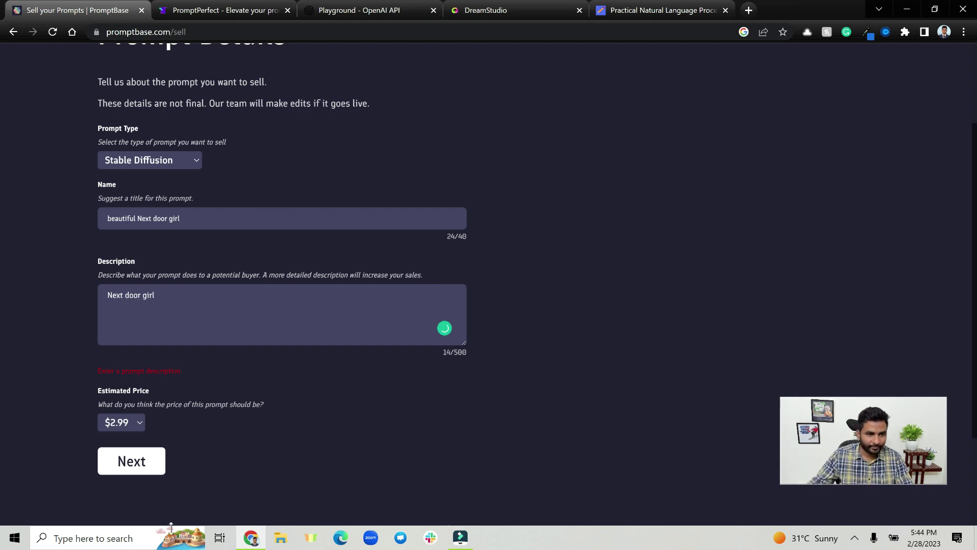
# Submit the prompt details to reach step 4 of 6, briefly checking the DreamStudio portraits
pyautogui.click(140, 464)
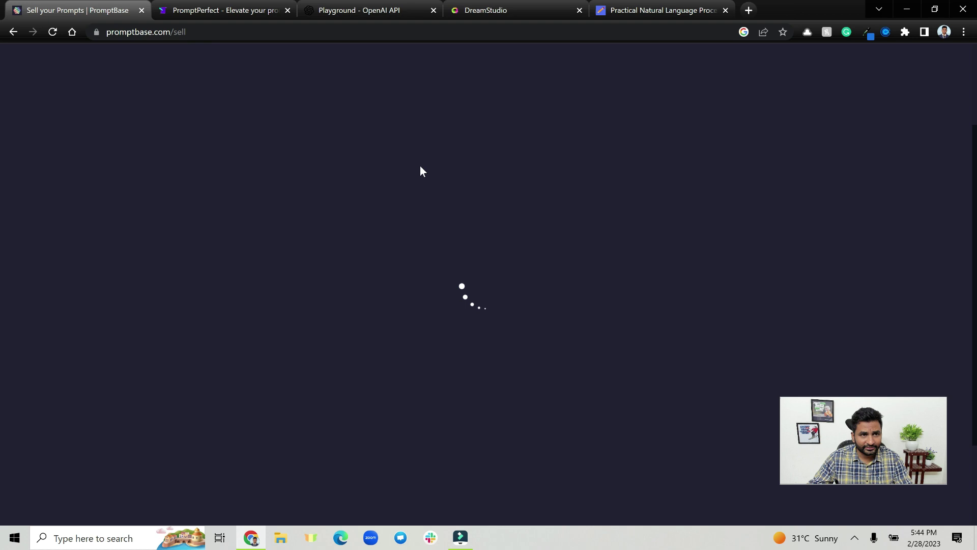
pyautogui.click(517, 13)
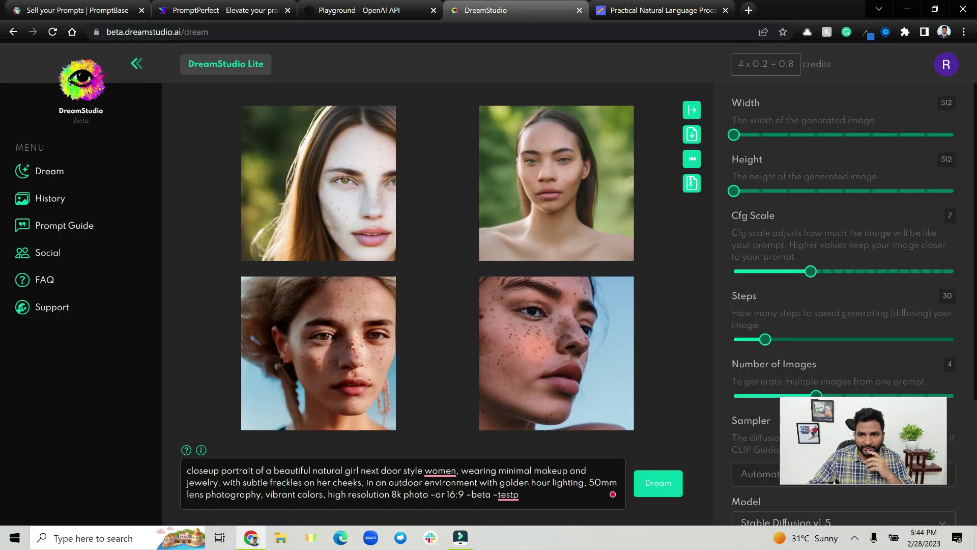
pyautogui.click(102, 10)
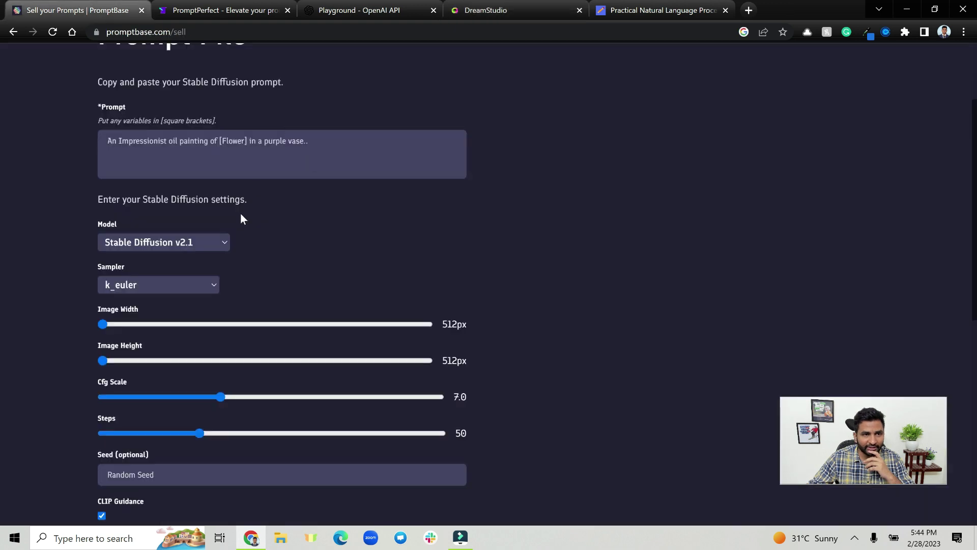
# Review the Prompt File settings, keeping the Stable Diffusion model at v2.1
pyautogui.click(223, 246)
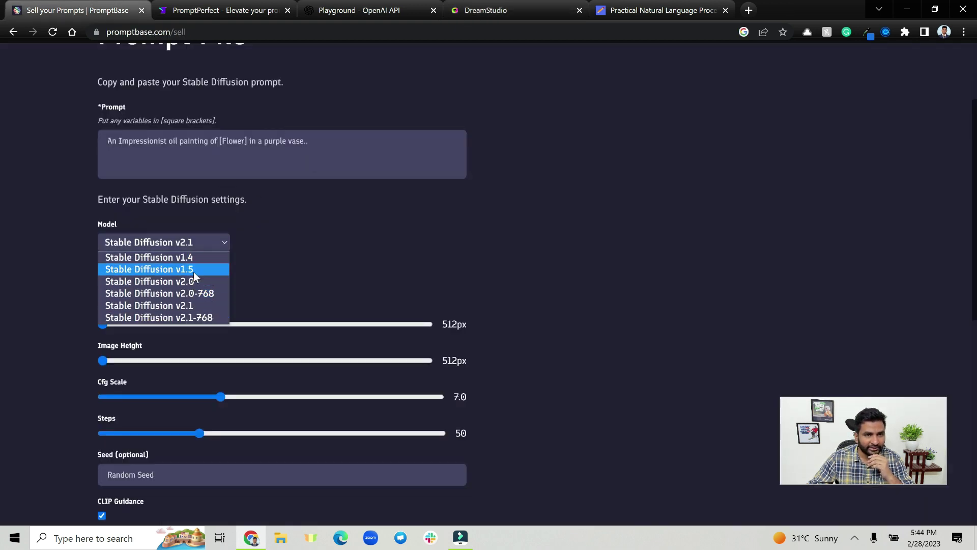
pyautogui.click(286, 270)
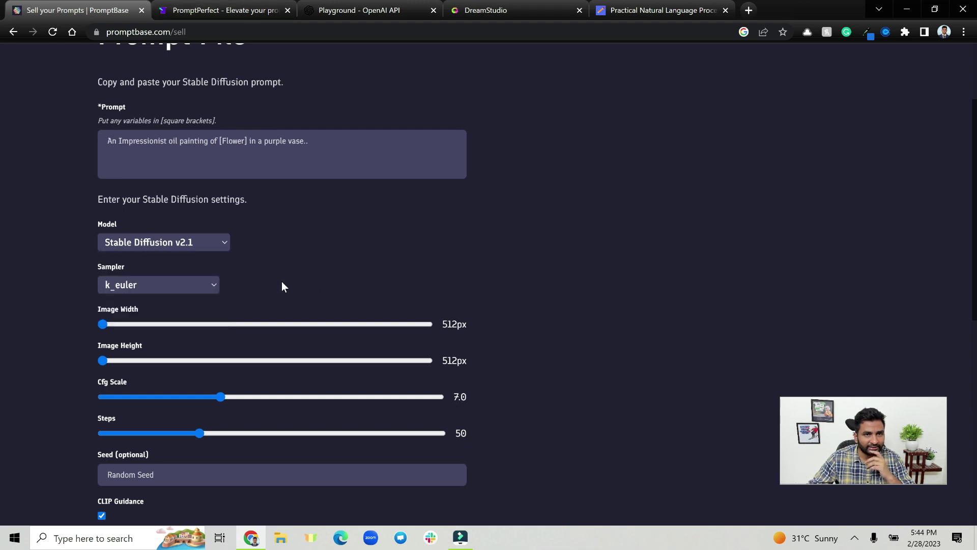
pyautogui.scroll(-1, 275, 273)
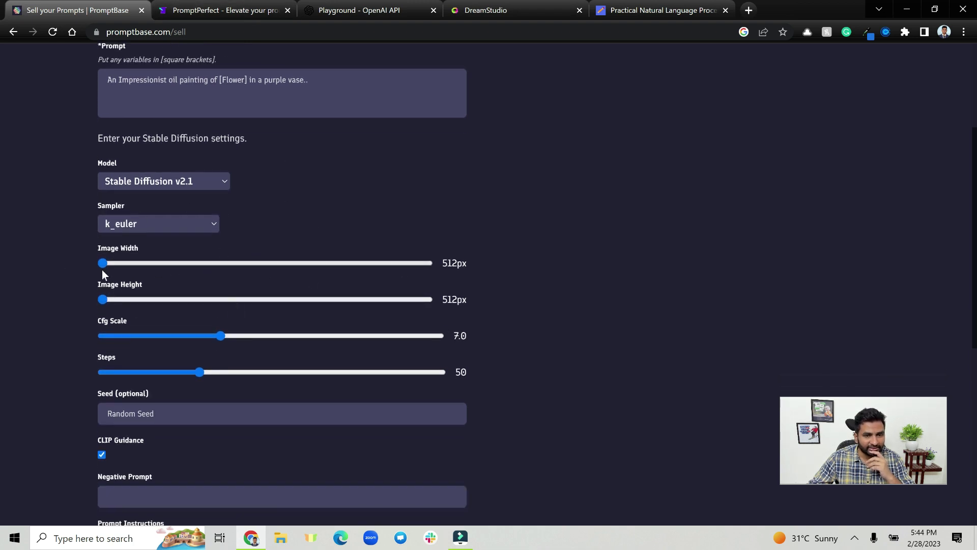
pyautogui.scroll(-2, 177, 319)
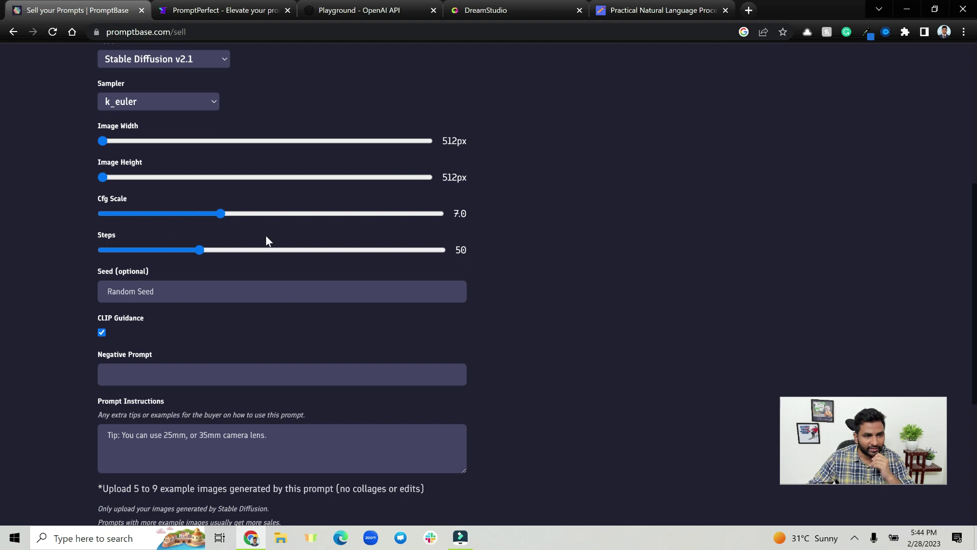
pyautogui.scroll(-4, 264, 236)
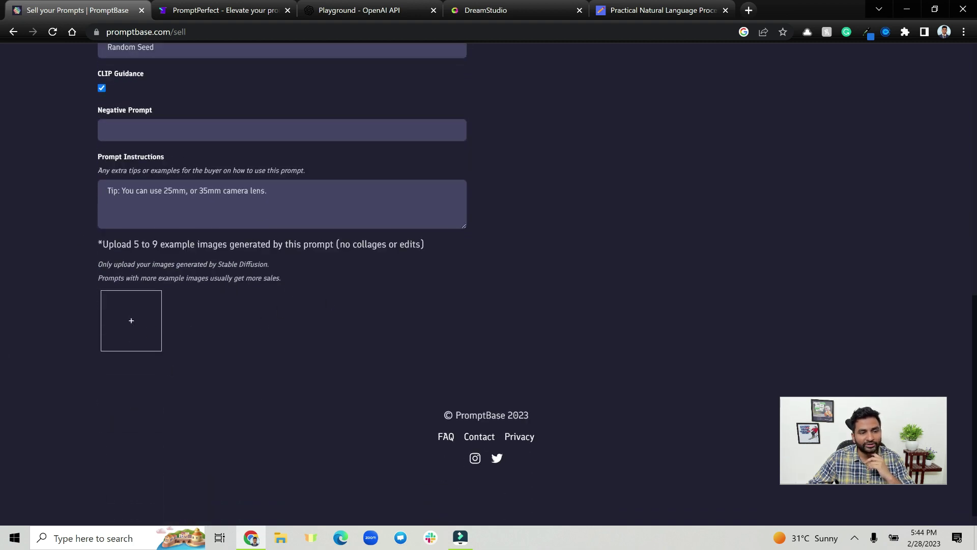
pyautogui.scroll(6, 438, 315)
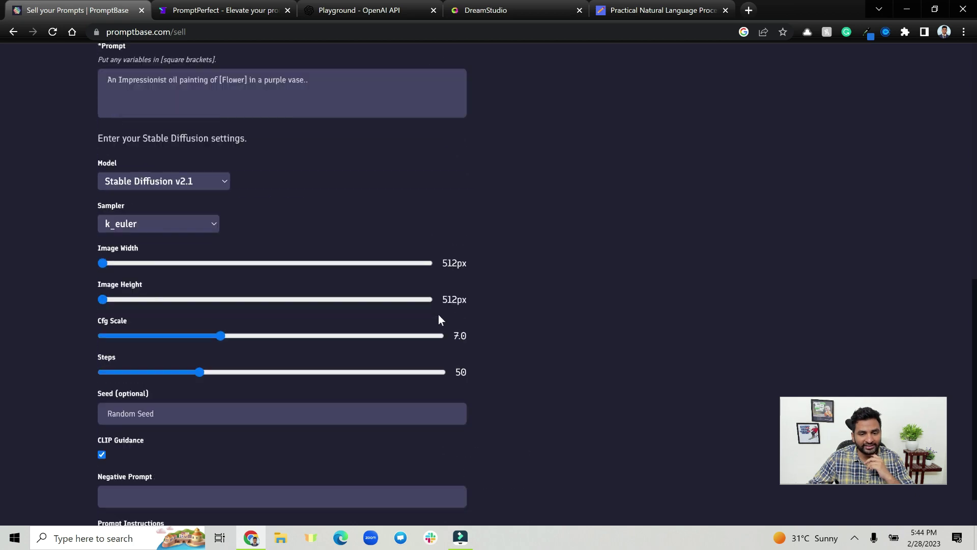
pyautogui.scroll(3, 438, 315)
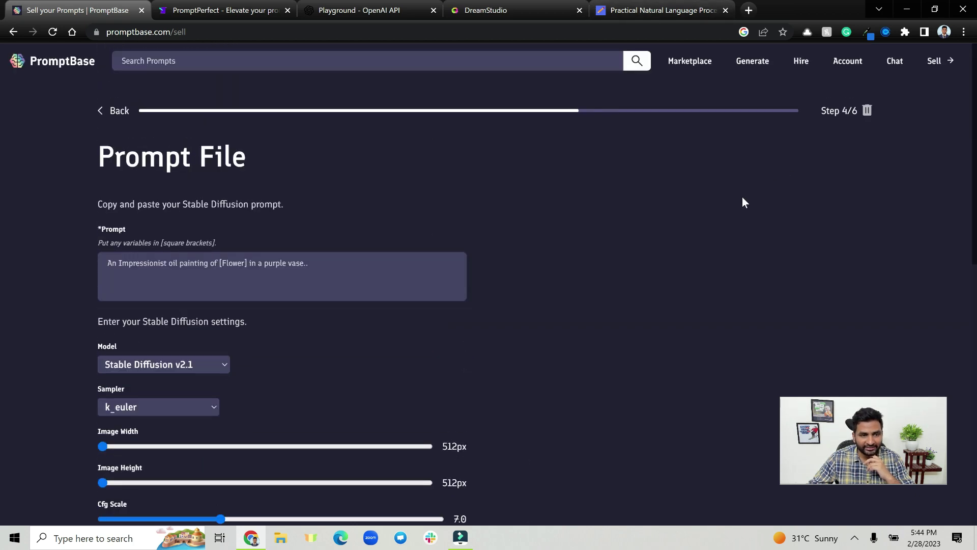
pyautogui.scroll(-7, 742, 202)
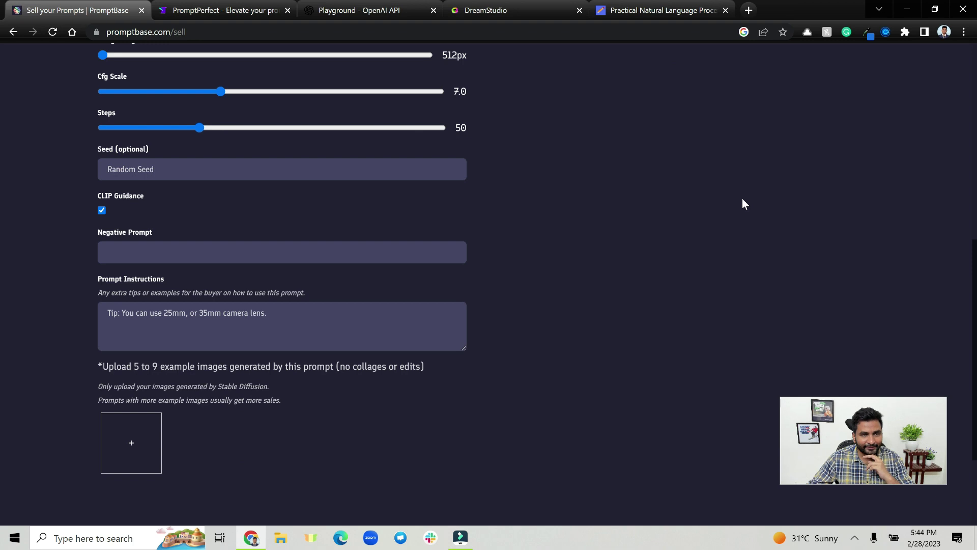
pyautogui.scroll(7, 742, 200)
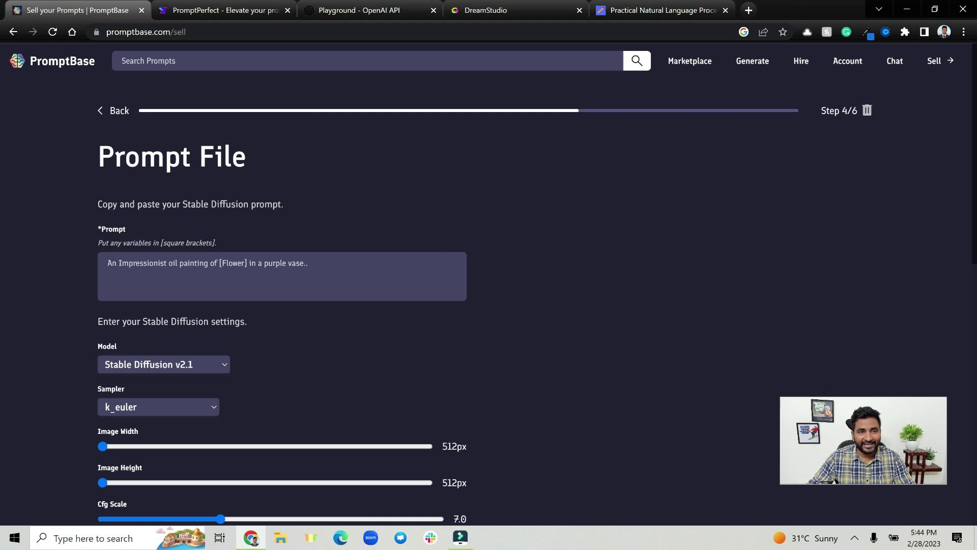
# Set PromptPerfect's target model to GPT 3.5
pyautogui.click(224, 8)
pyautogui.scroll(7, 482, 299)
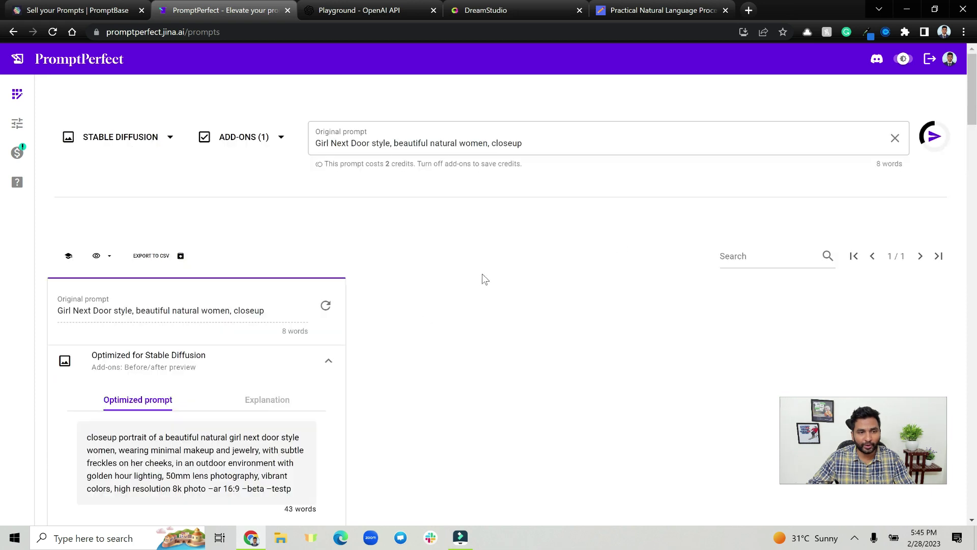
pyautogui.click(97, 8)
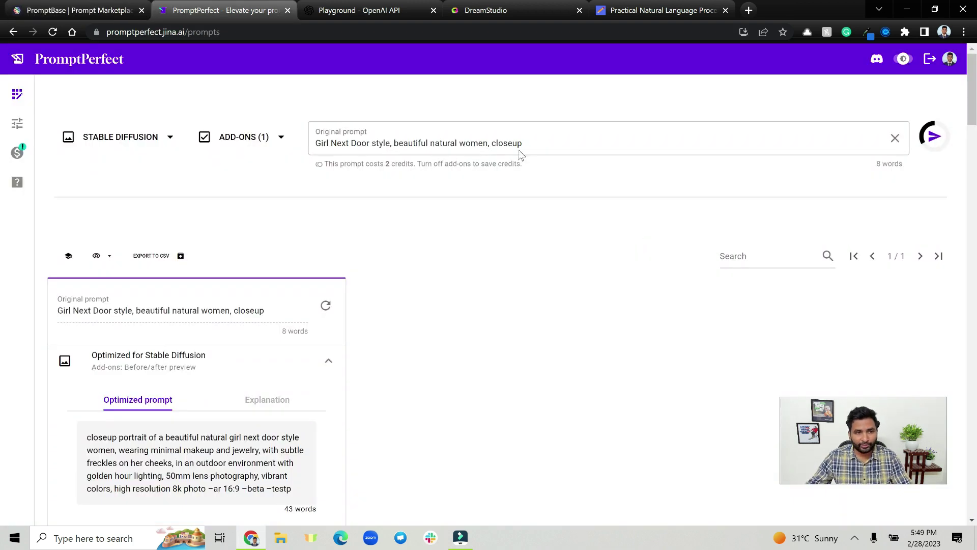
pyautogui.click(127, 137)
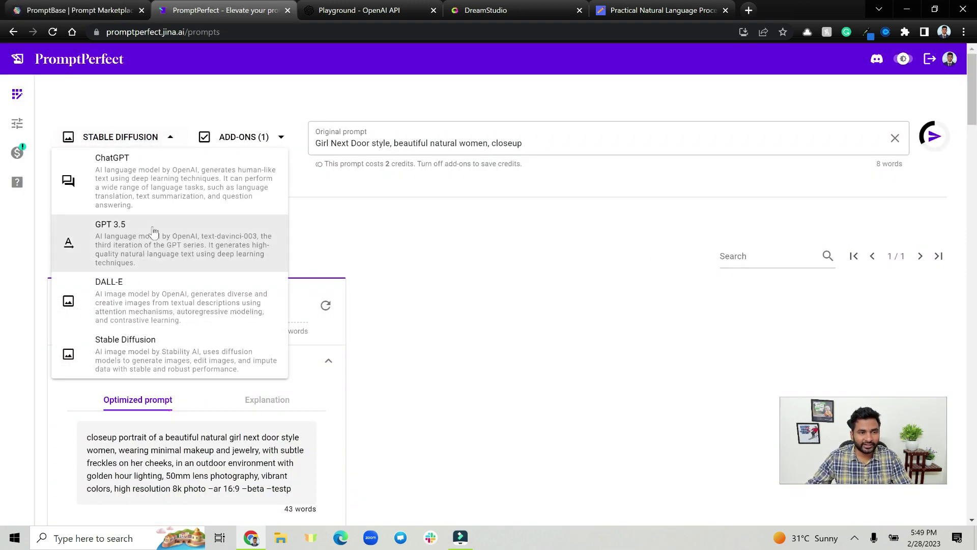
pyautogui.click(131, 235)
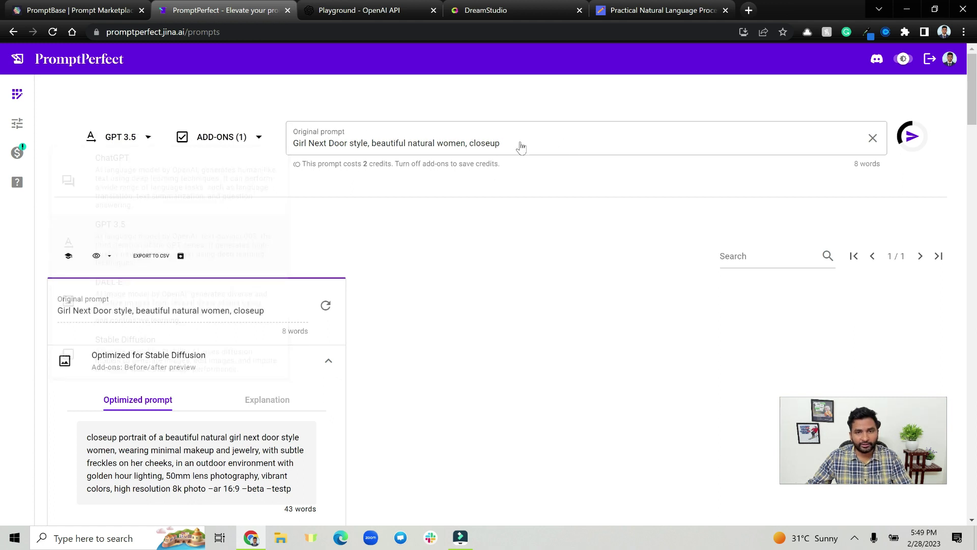
# Replace the original prompt with 'Write a book on a given topic in 1000 words or less'
pyautogui.moveTo(500, 143); pyautogui.dragTo(275, 143)
pyautogui.press('BackSpace')
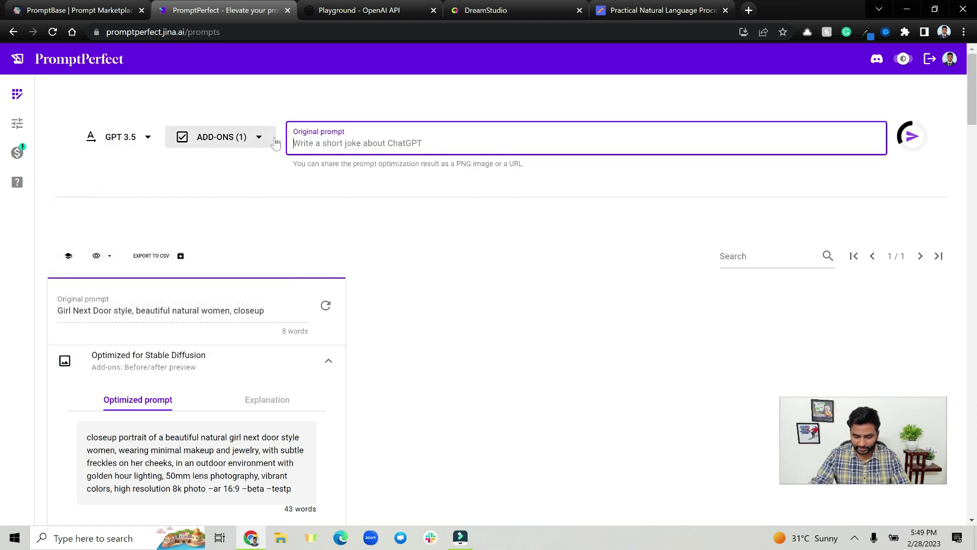
pyautogui.write('Write a ')
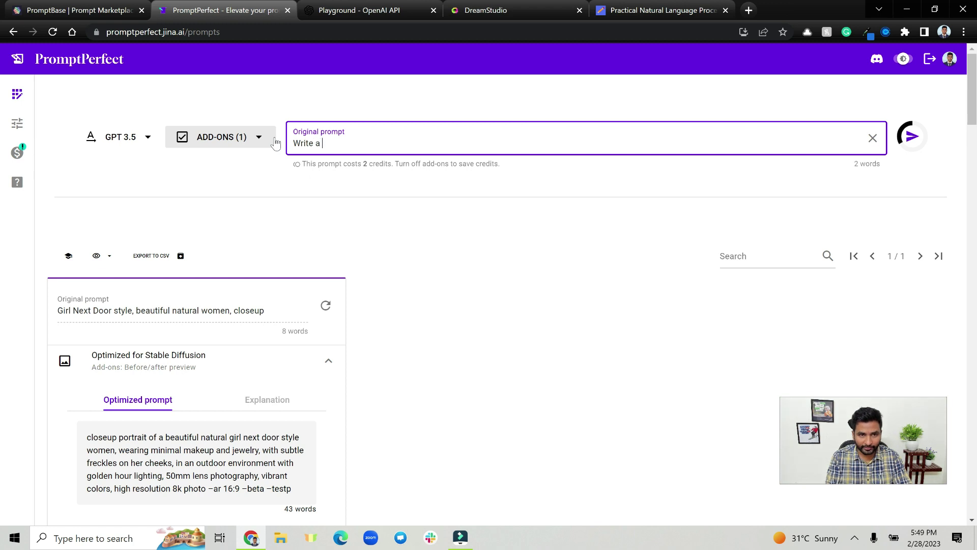
pyautogui.write('book on a g')
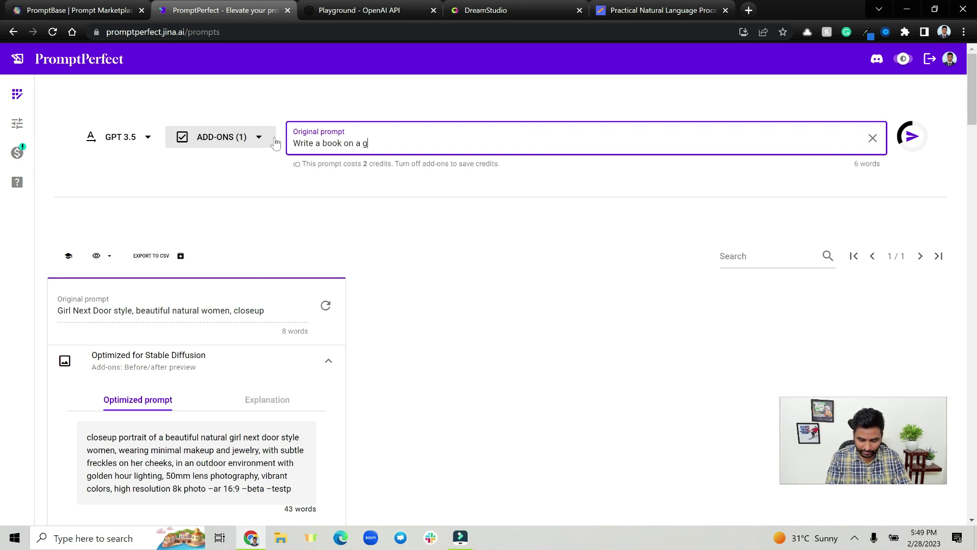
pyautogui.write('iven topic')
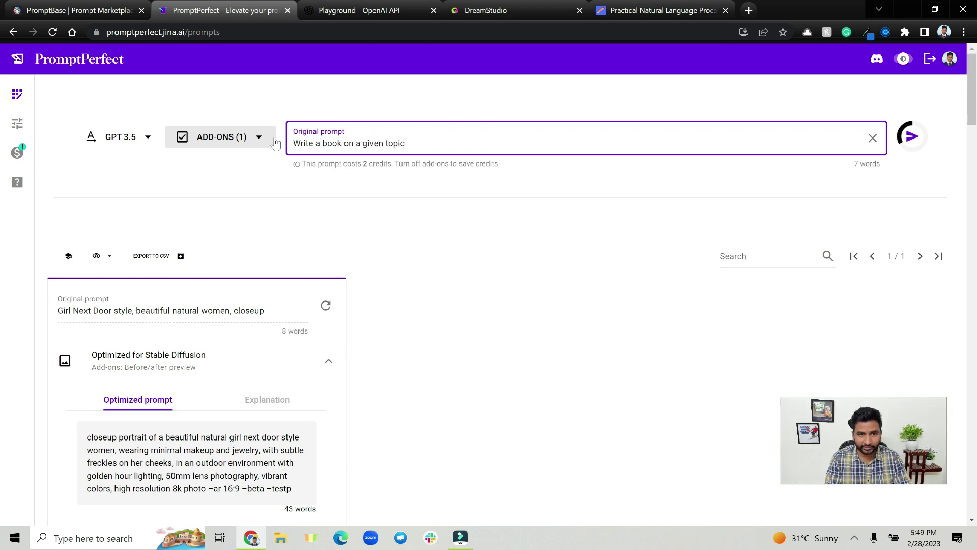
pyautogui.write(' in 1000')
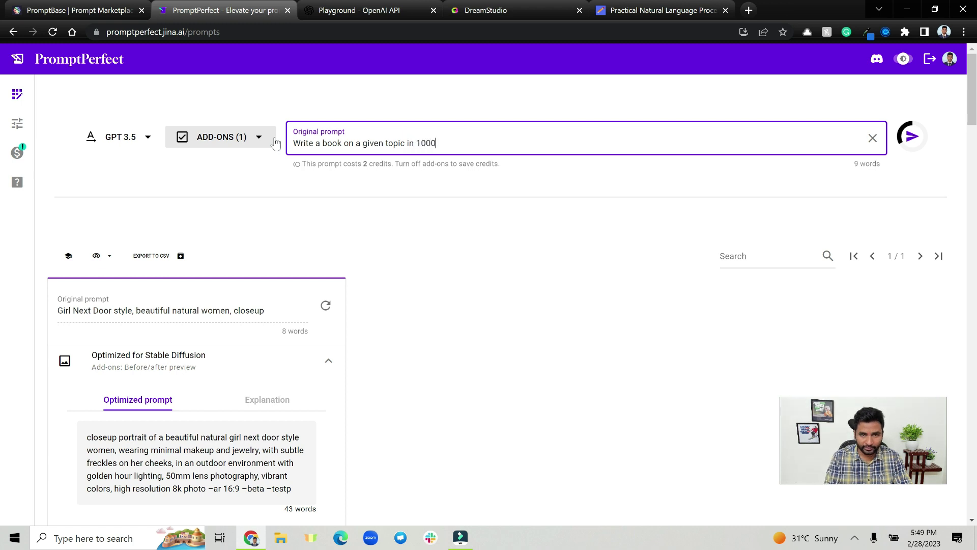
pyautogui.write(' words or less')
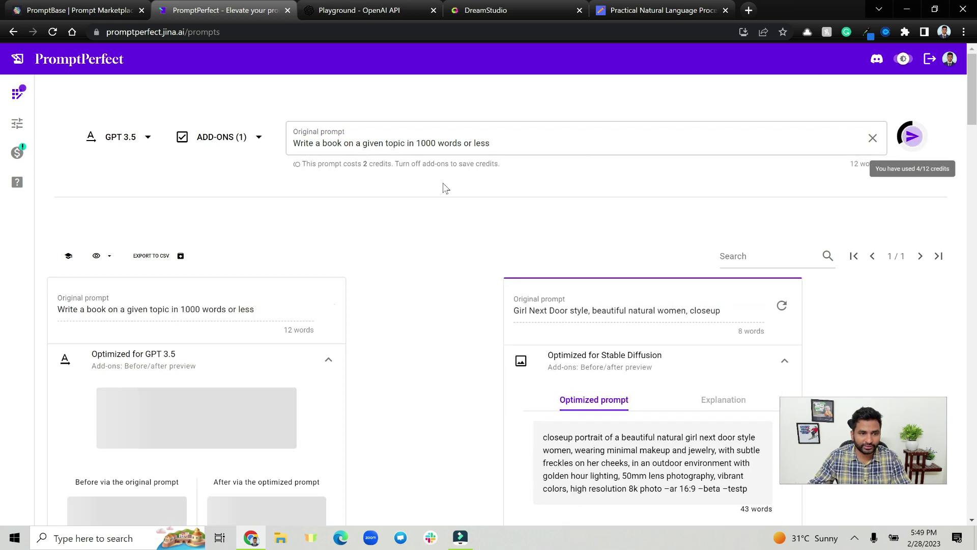
# Copy the 99-word GPT 3.5 book-writing prompt and scroll through its before/after text previews
pyautogui.scroll(-2, 513, 275)
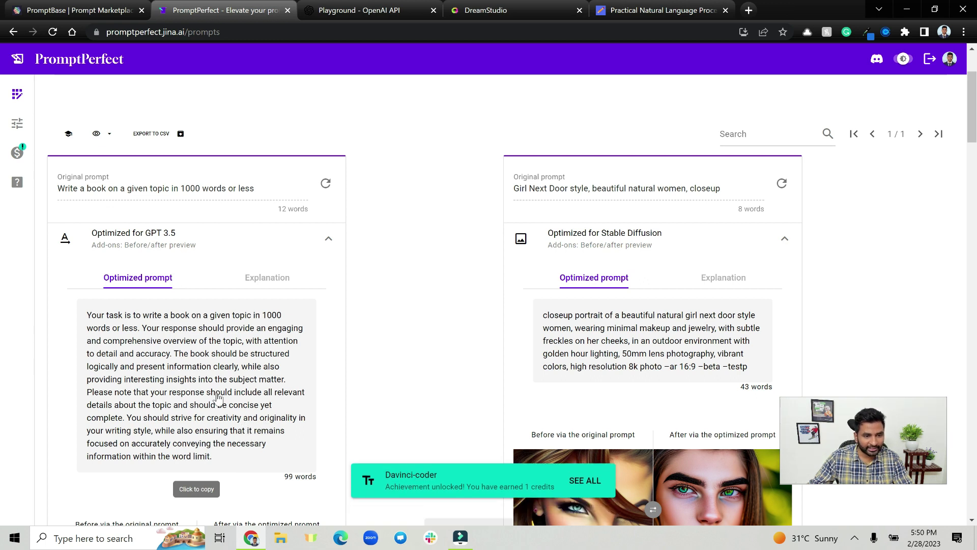
pyautogui.click(244, 325)
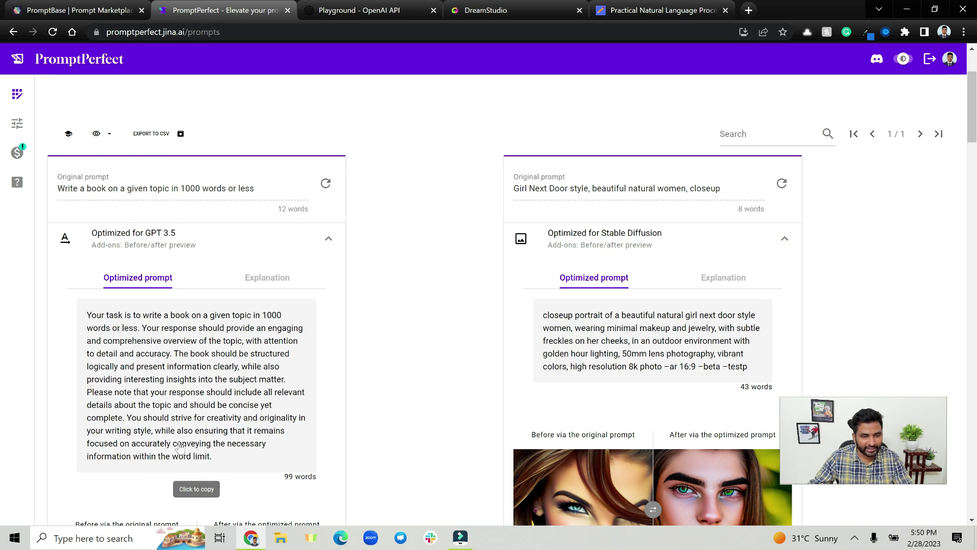
pyautogui.moveTo(213, 431); pyautogui.dragTo(211, 417)
pyautogui.hotkey('ctrl', 'c')
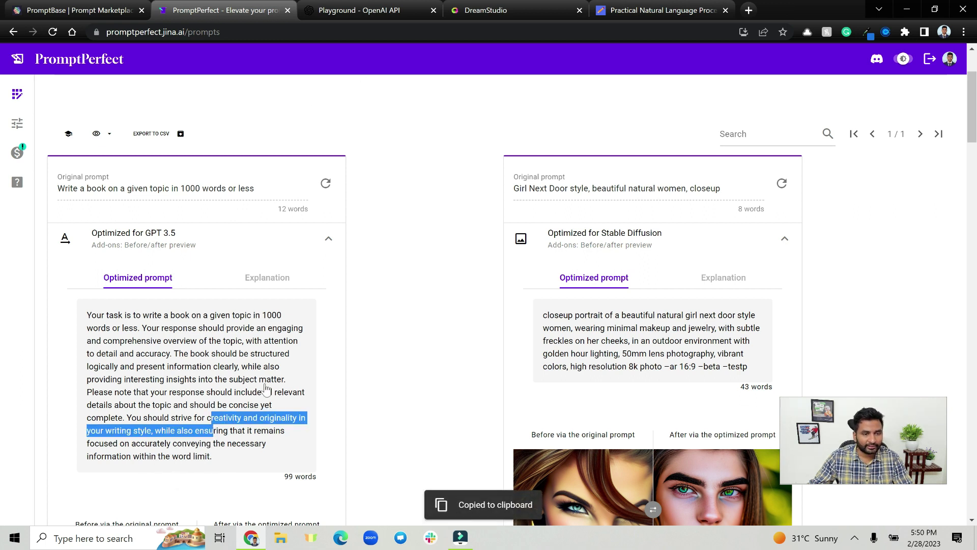
pyautogui.scroll(-2, 274, 376)
pyautogui.scroll(-2, 279, 378)
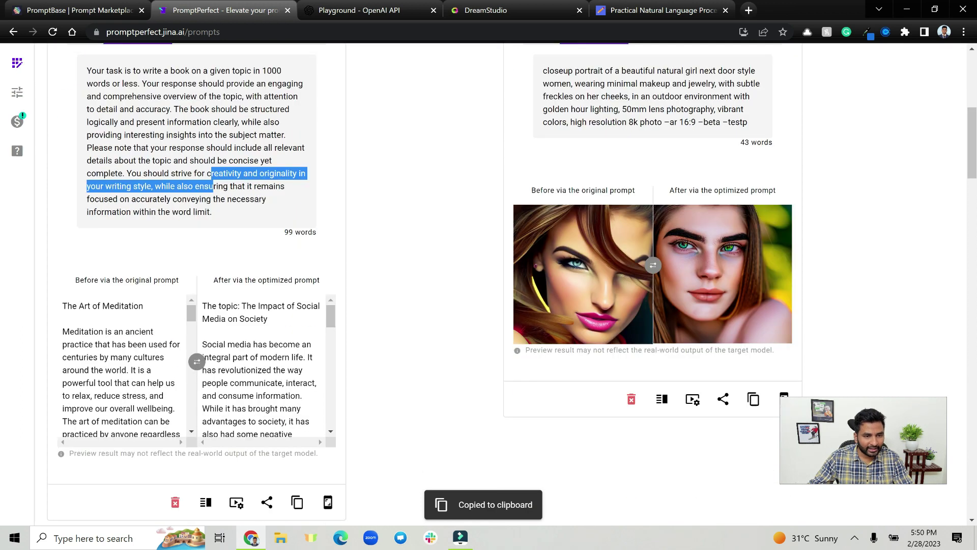
pyautogui.scroll(-1, 260, 367)
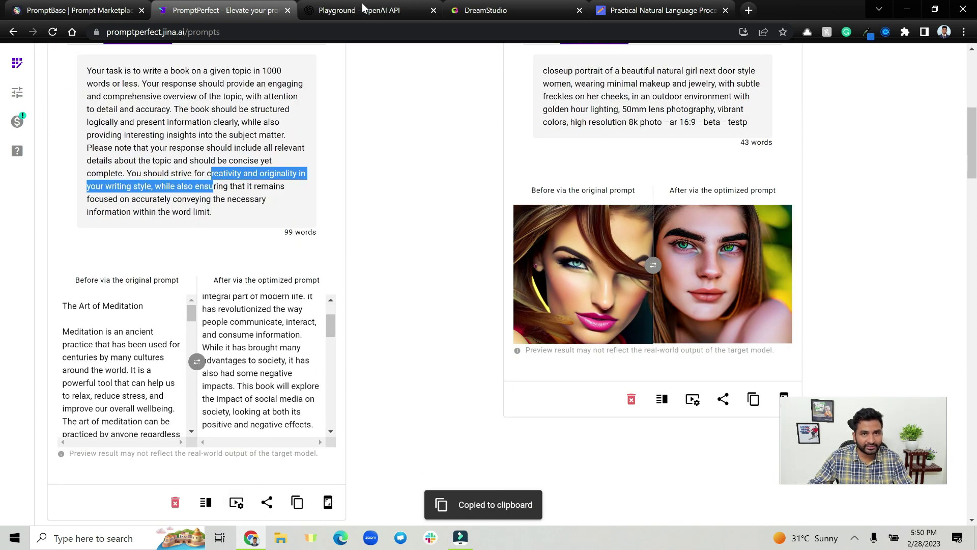
# Paste the optimized book prompt into the Playground, changing 'a given topic' to 'parenting'
pyautogui.click(382, 13)
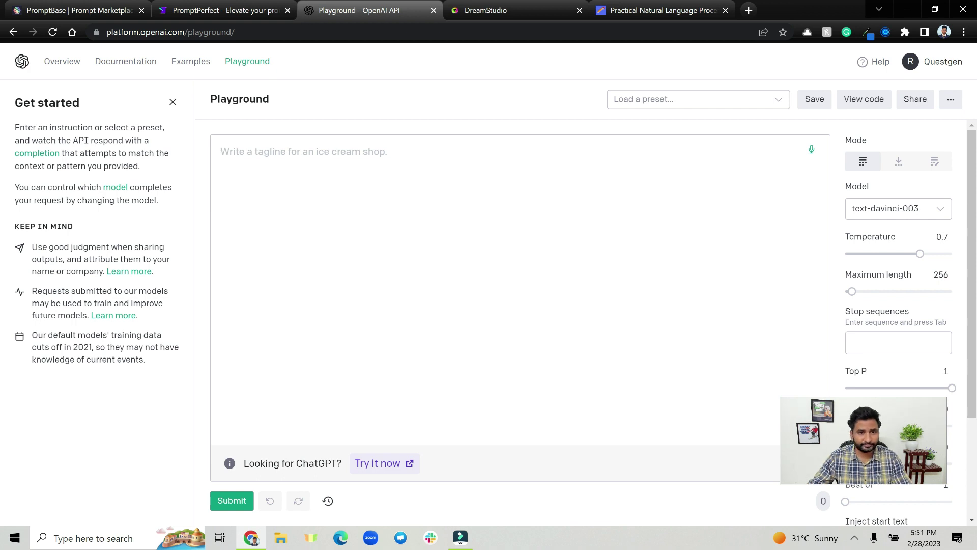
pyautogui.hotkey('ctrl', 'v')
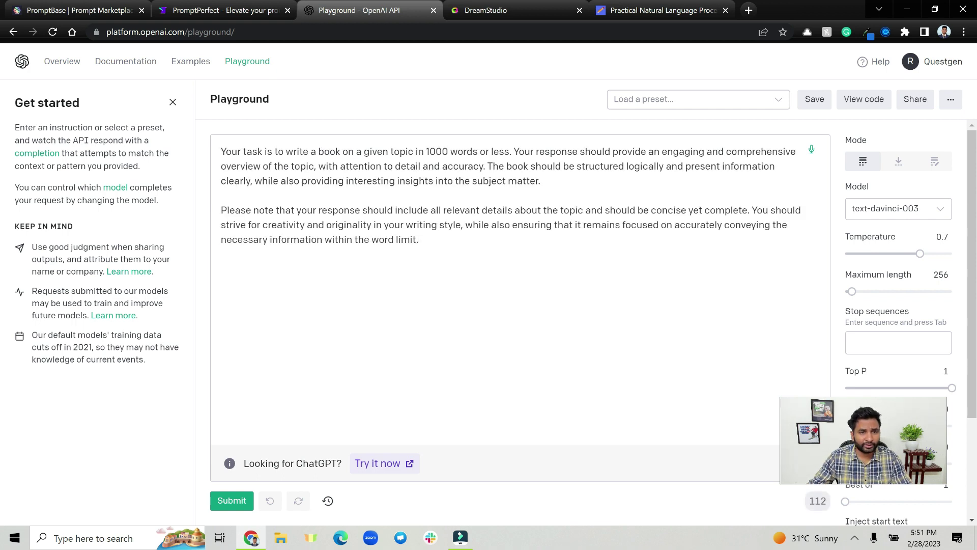
pyautogui.moveTo(414, 151); pyautogui.dragTo(356, 152)
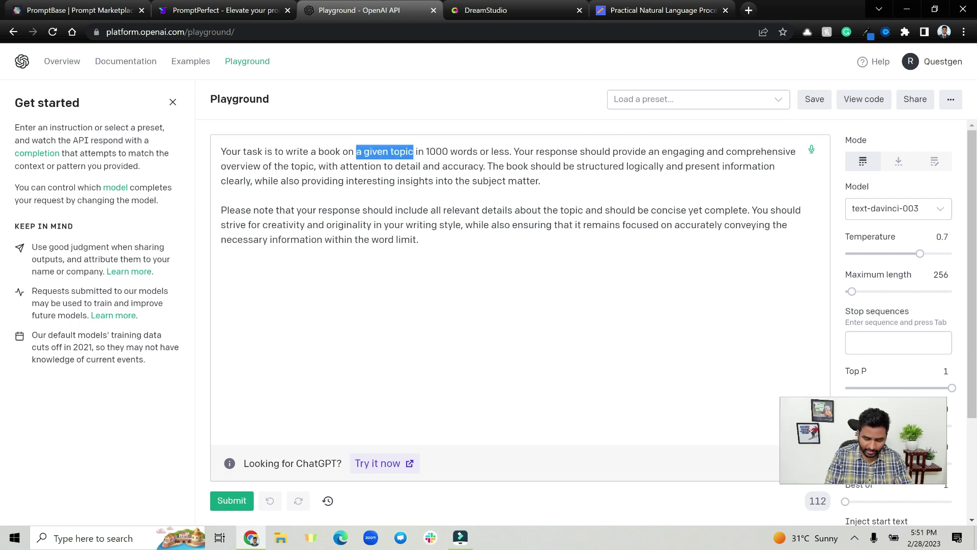
pyautogui.write('children')
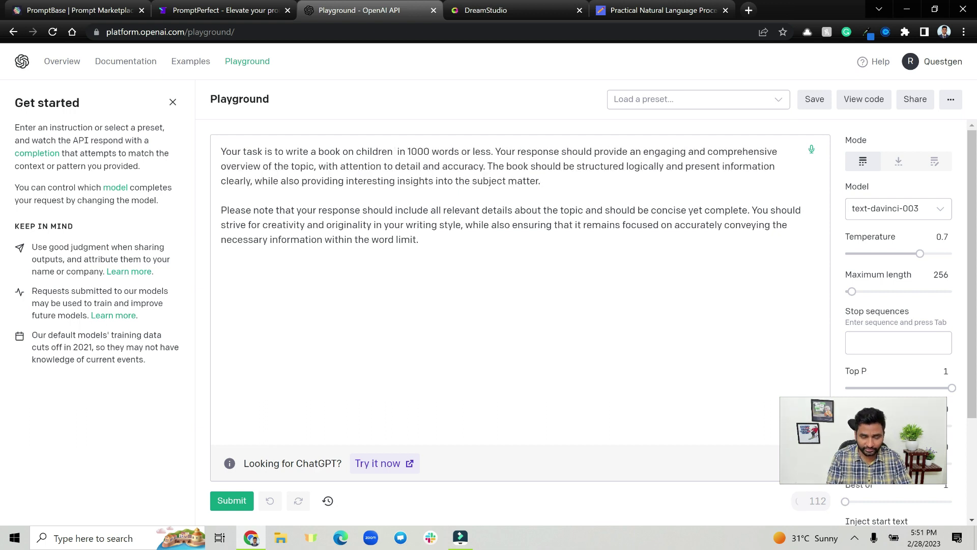
pyautogui.write(' psycholog')
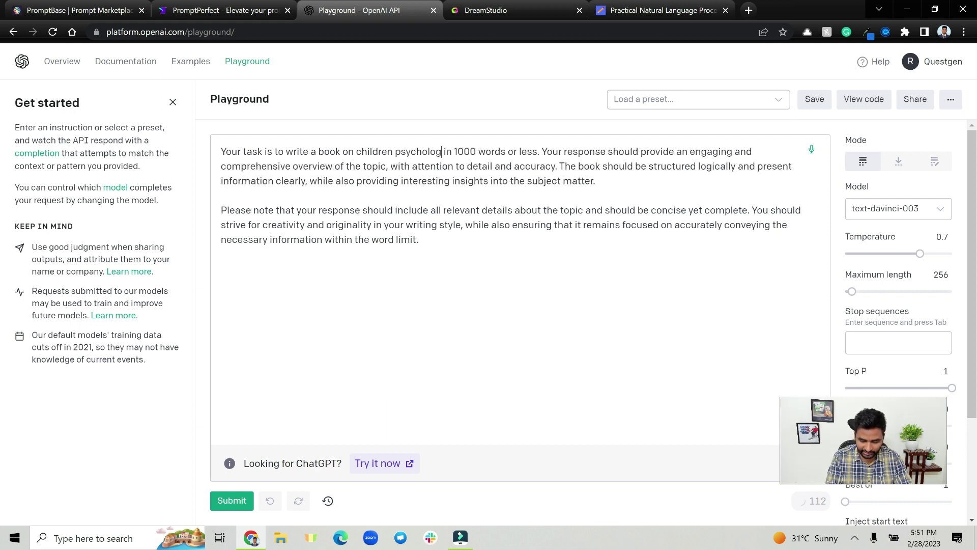
pyautogui.write('y')
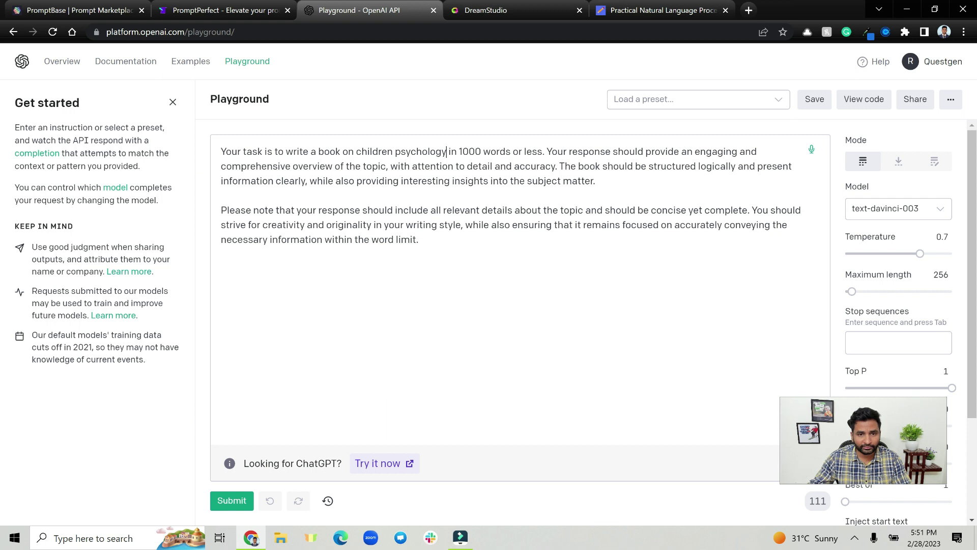
pyautogui.hotkey('shift', 'Left')
pyautogui.hotkey('shift', 'Left')
pyautogui.hotkey('shift', 'Left')
pyautogui.hotkey('shift', 'Left')
pyautogui.hotkey('shift', 'Left')
pyautogui.hotkey('shift', 'Left')
pyautogui.hotkey('shift', 'Left')
pyautogui.hotkey('shift', 'Left')
pyautogui.hotkey('shift', 'Left')
pyautogui.hotkey('shift', 'Left')
pyautogui.hotkey('shift', 'Left')
pyautogui.hotkey('shift', 'Left')
pyautogui.hotkey('shift', 'Left')
pyautogui.hotkey('shift', 'Left')
pyautogui.hotkey('shift', 'Left')
pyautogui.hotkey('shift', 'Left')
pyautogui.hotkey('shift', 'Left')
pyautogui.hotkey('shift', 'Left')
pyautogui.hotkey('shift', 'Left')
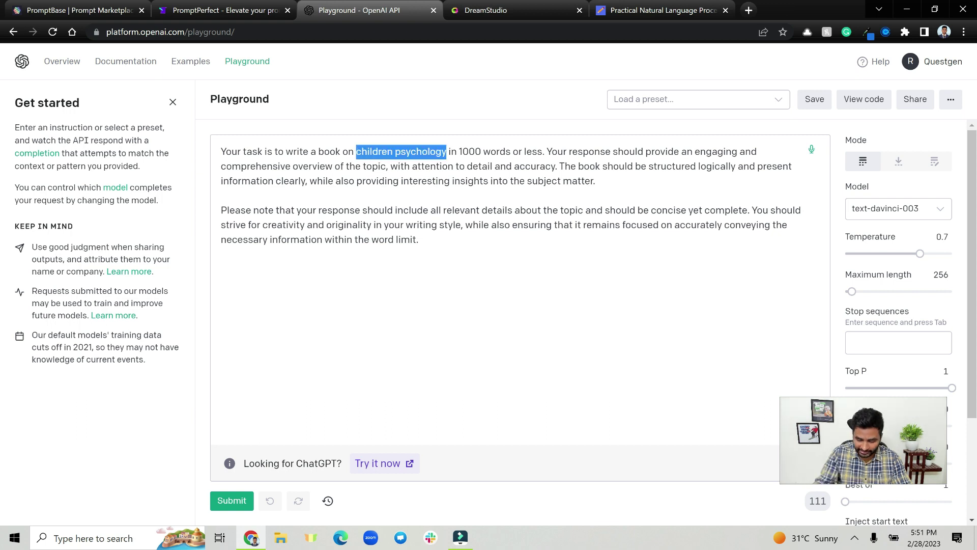
pyautogui.write('parenting')
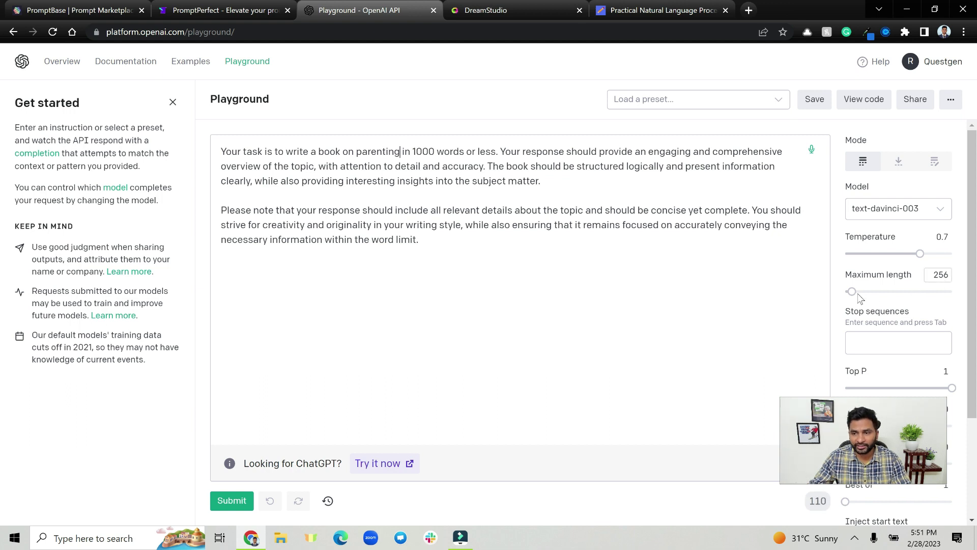
# Set the Maximum length to 2048
pyautogui.moveTo(851, 293)
pyautogui.click(940, 275)
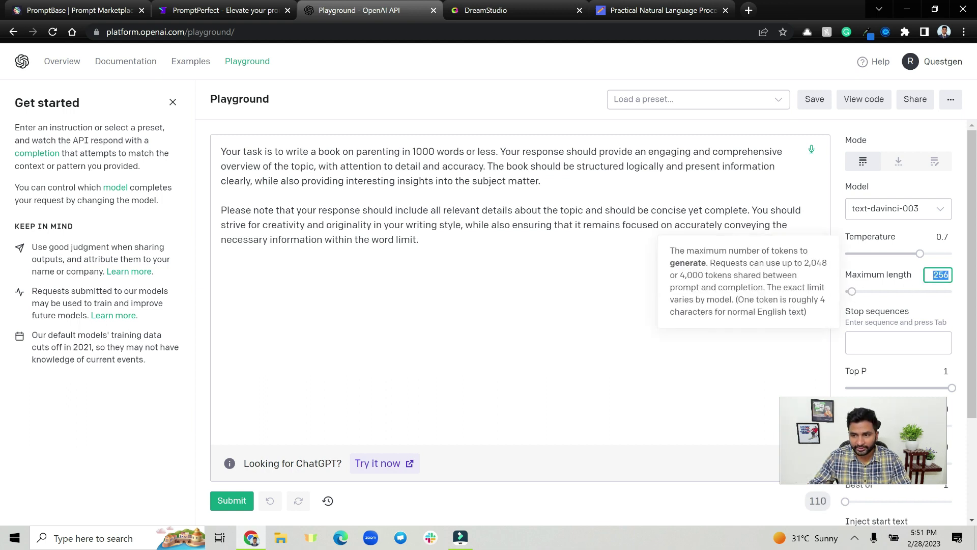
pyautogui.write('2048')
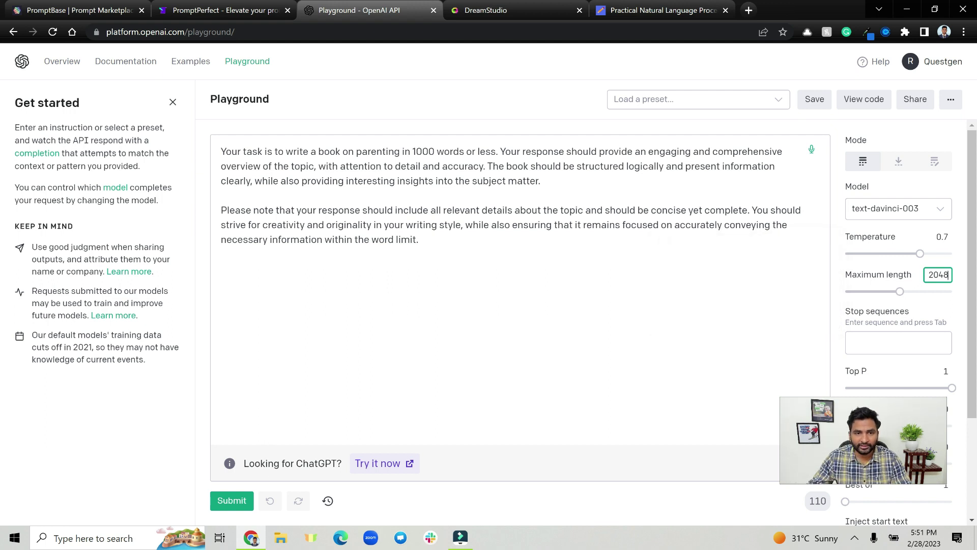
pyautogui.click(418, 239)
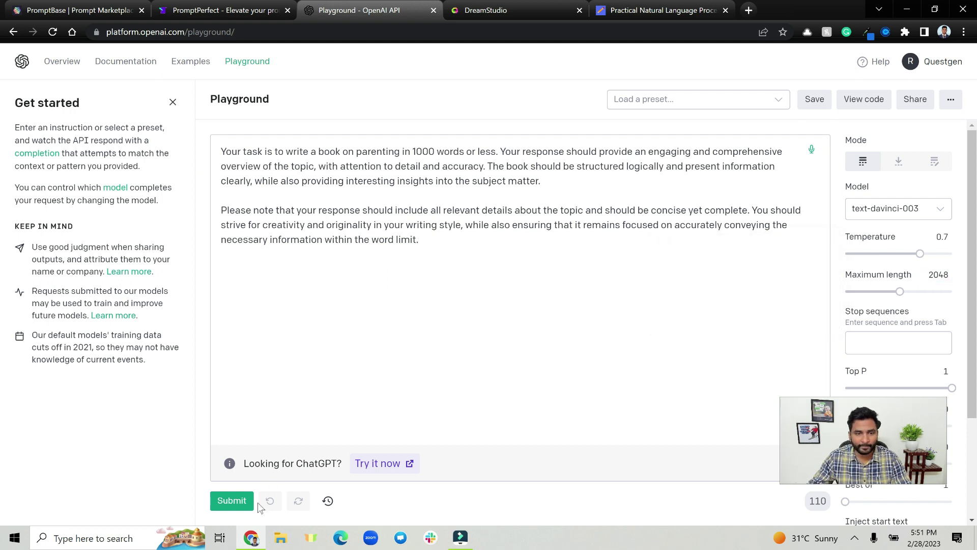
# Generate a completion for the parenting prompt, review it, then remove the generated text
pyautogui.click(232, 500)
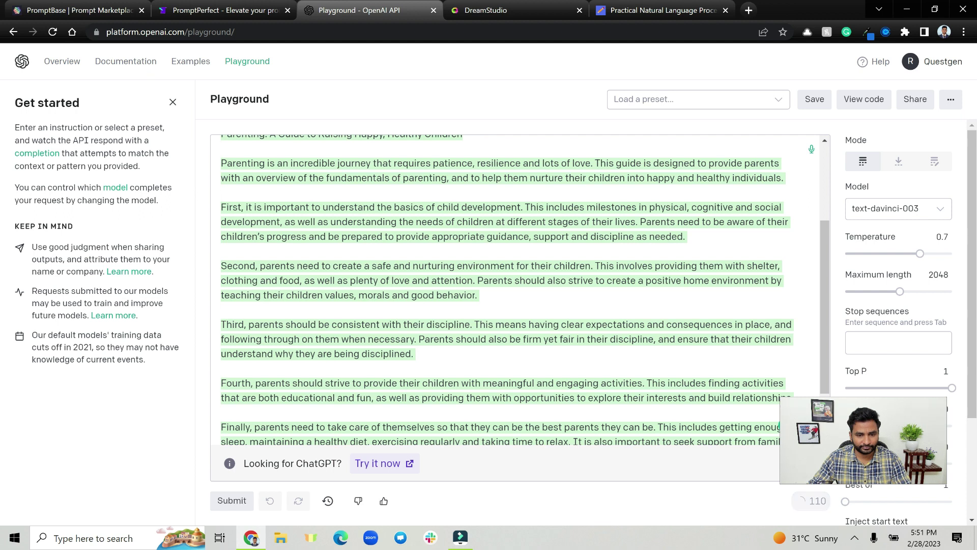
pyautogui.scroll(-2, 501, 290)
pyautogui.scroll(4, 502, 290)
pyautogui.scroll(-2, 501, 290)
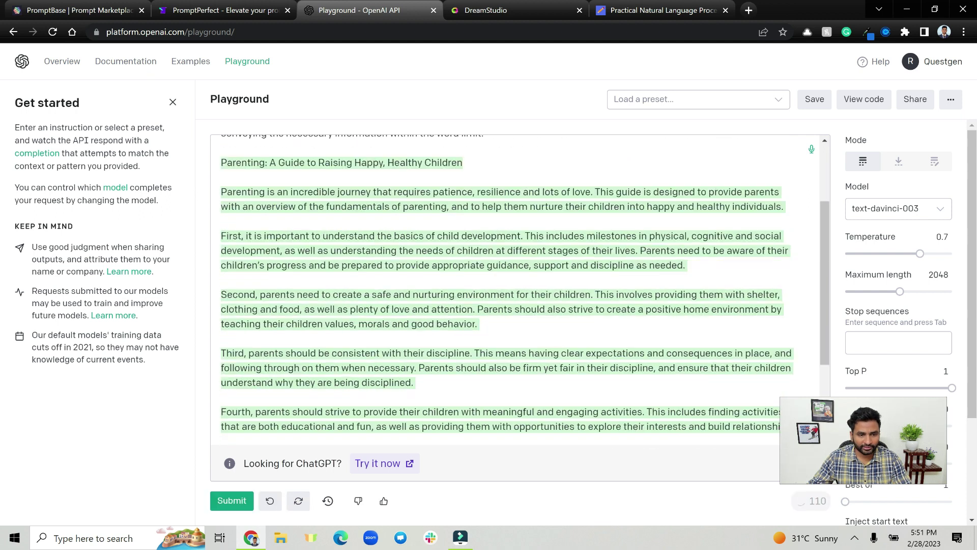
pyautogui.scroll(-2, 502, 290)
pyautogui.scroll(4, 501, 291)
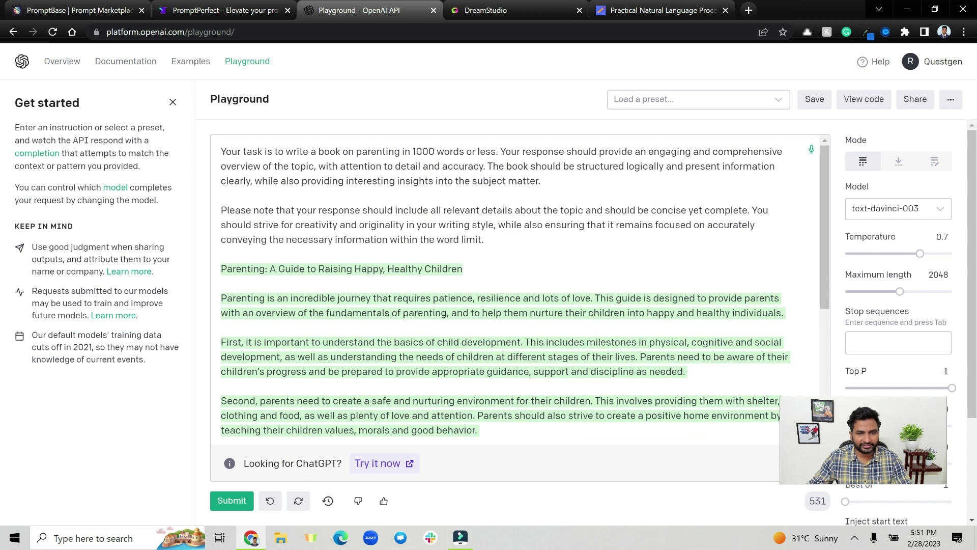
pyautogui.click(271, 503)
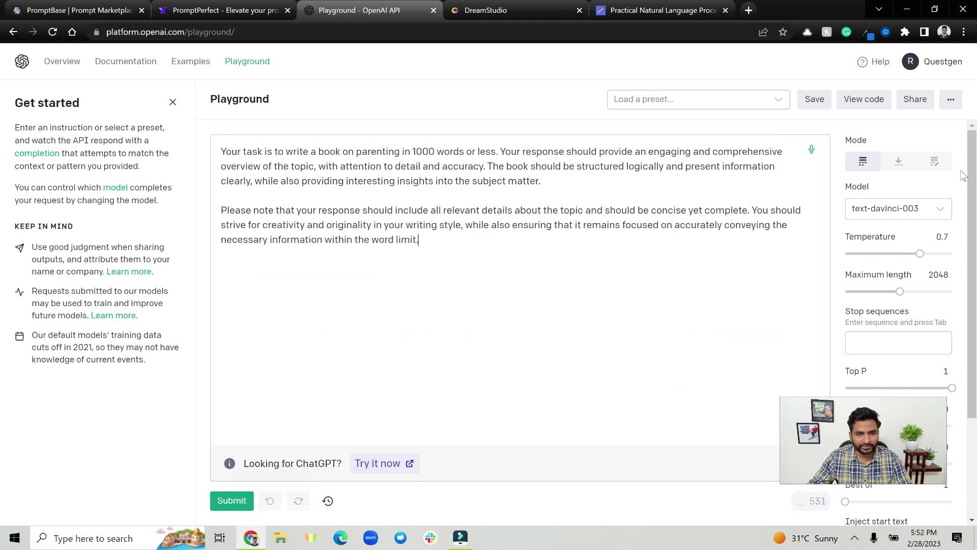
# Copy the prompt and settings as JSON code from View code
pyautogui.click(873, 105)
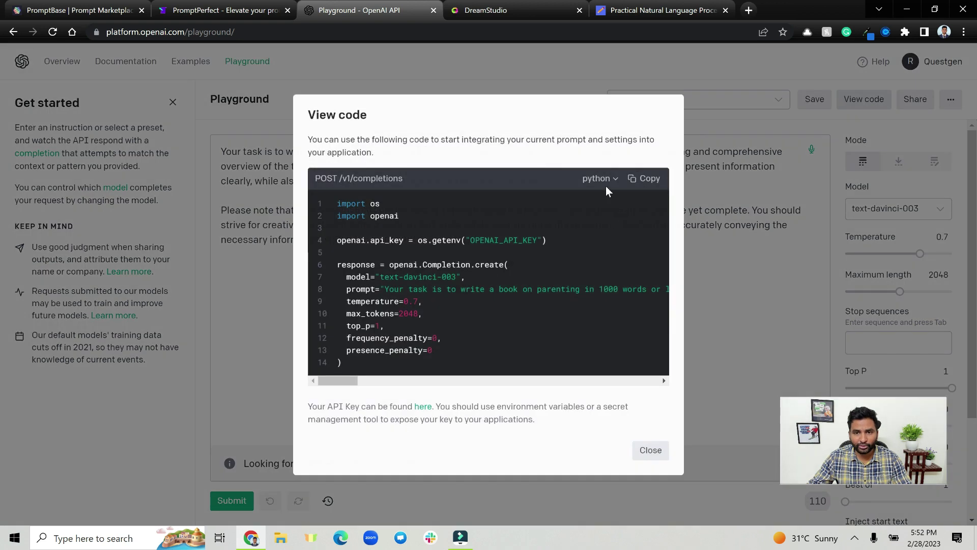
pyautogui.click(607, 183)
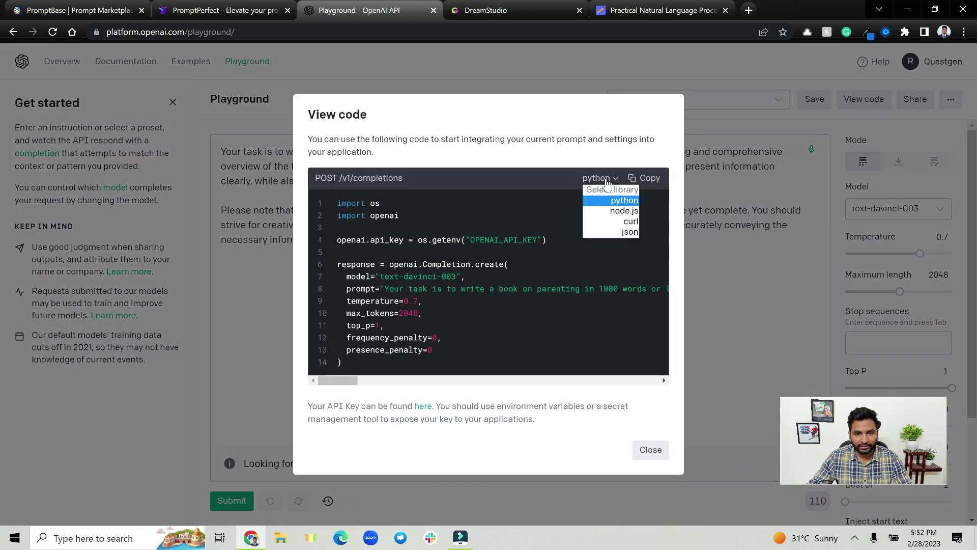
pyautogui.click(633, 240)
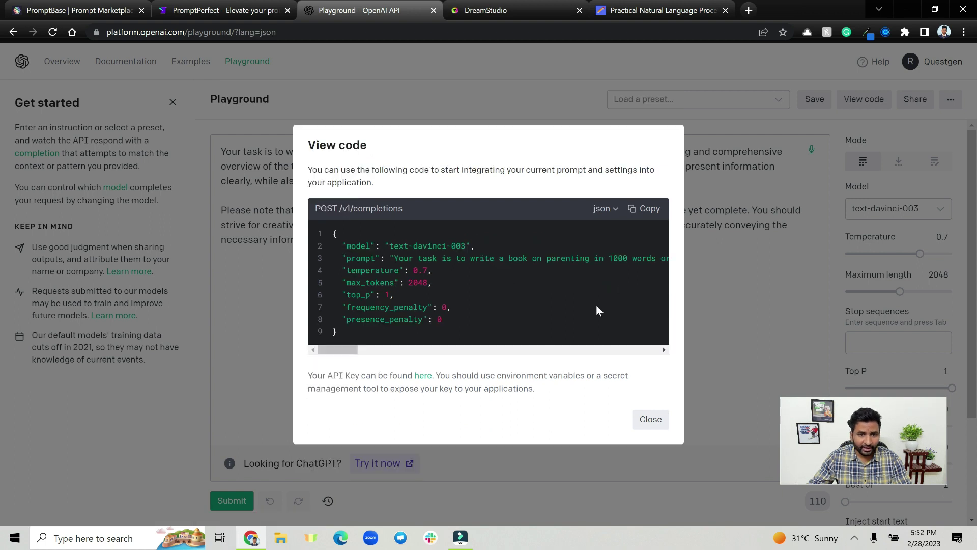
pyautogui.click(646, 213)
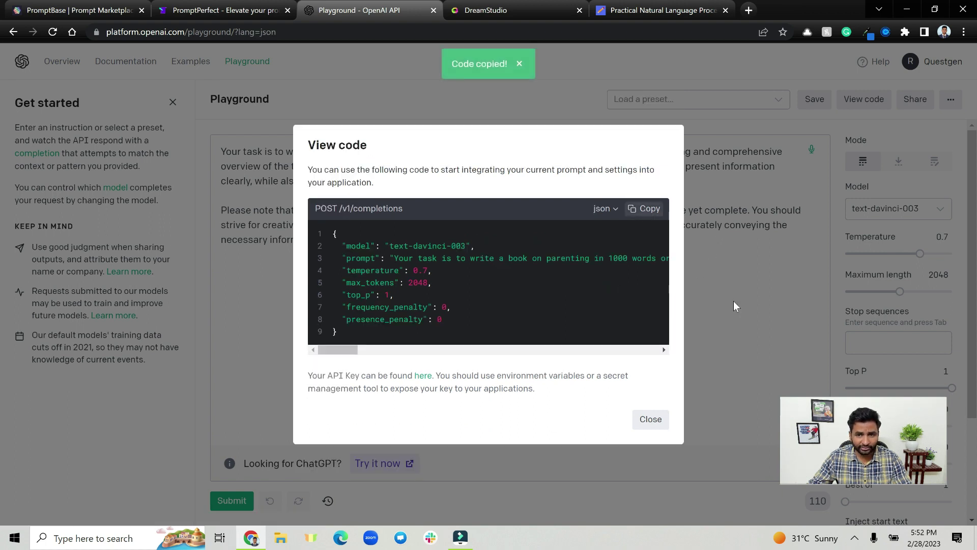
# Start a new prompt listing in PromptBase's sell-a-prompt form
pyautogui.click(116, 11)
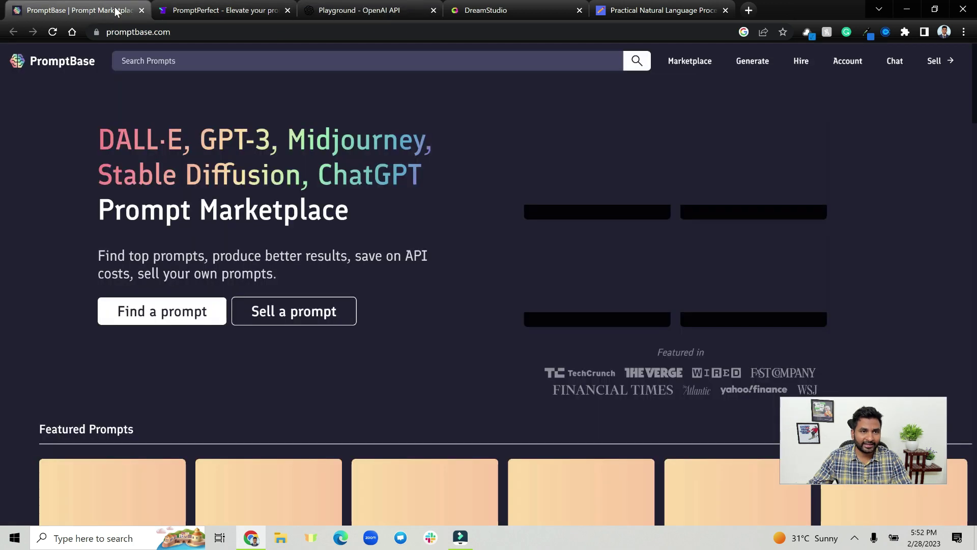
pyautogui.click(297, 313)
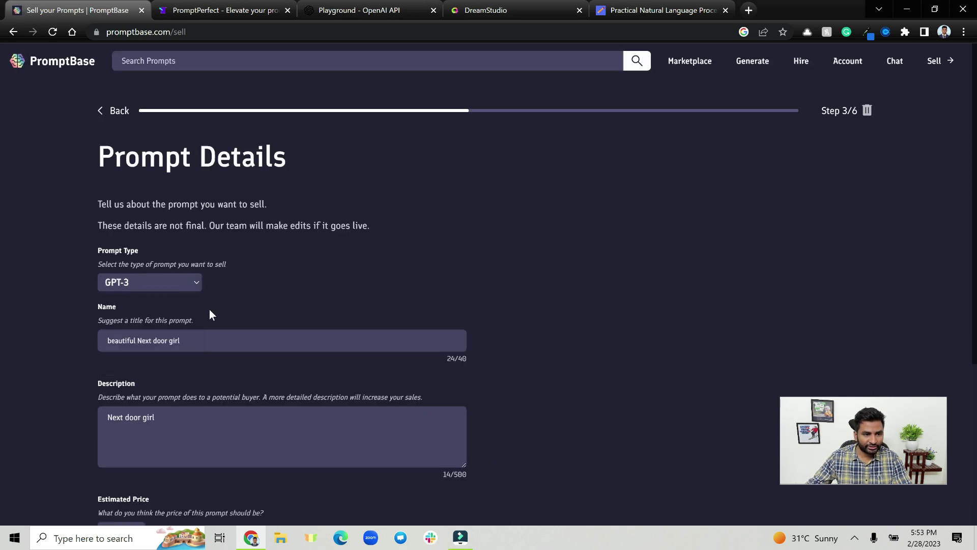
pyautogui.scroll(-2, 245, 314)
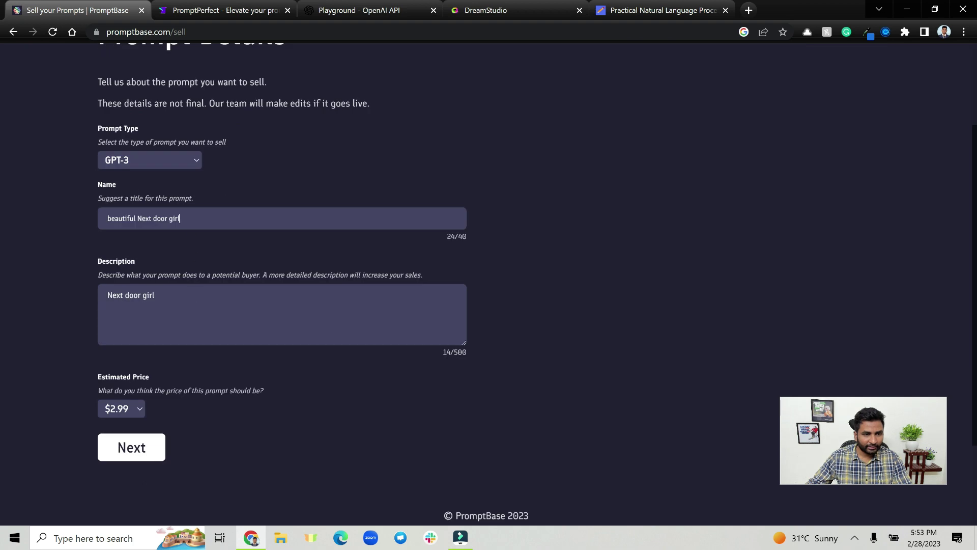
# Name the listing 'Write a book' with the description 'Book description prompt'
pyautogui.moveTo(179, 218); pyautogui.dragTo(107, 218)
pyautogui.write('Write a')
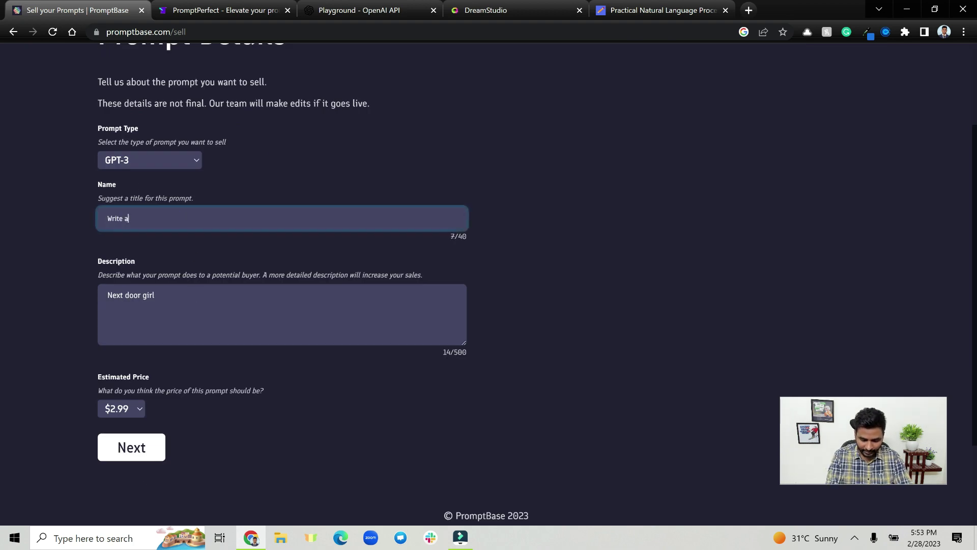
pyautogui.write(' book')
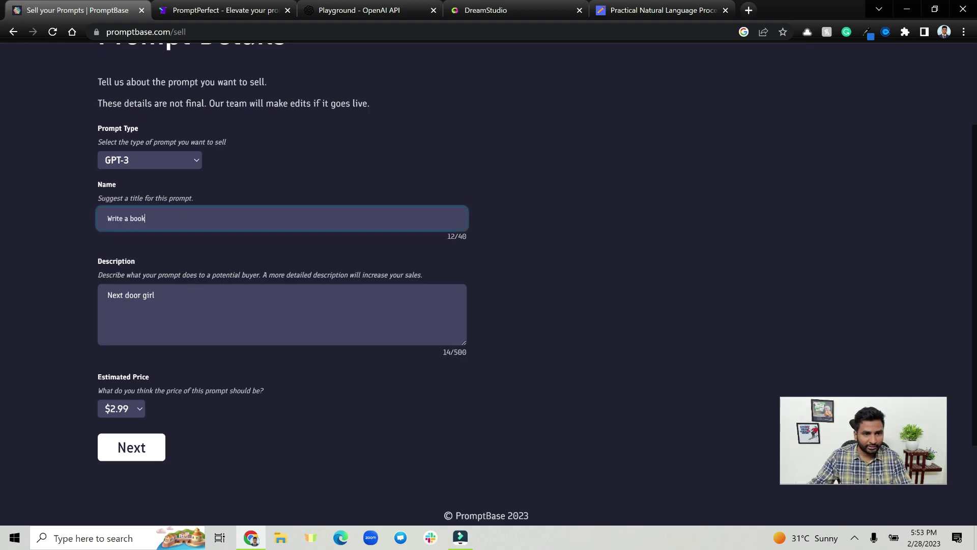
pyautogui.press('Tab')
pyautogui.write('Book d')
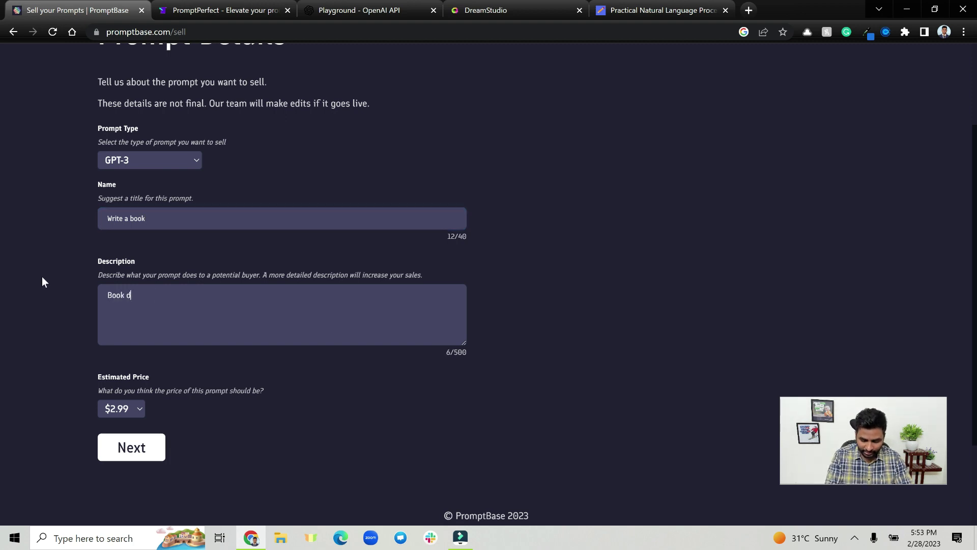
pyautogui.write('escription prompt')
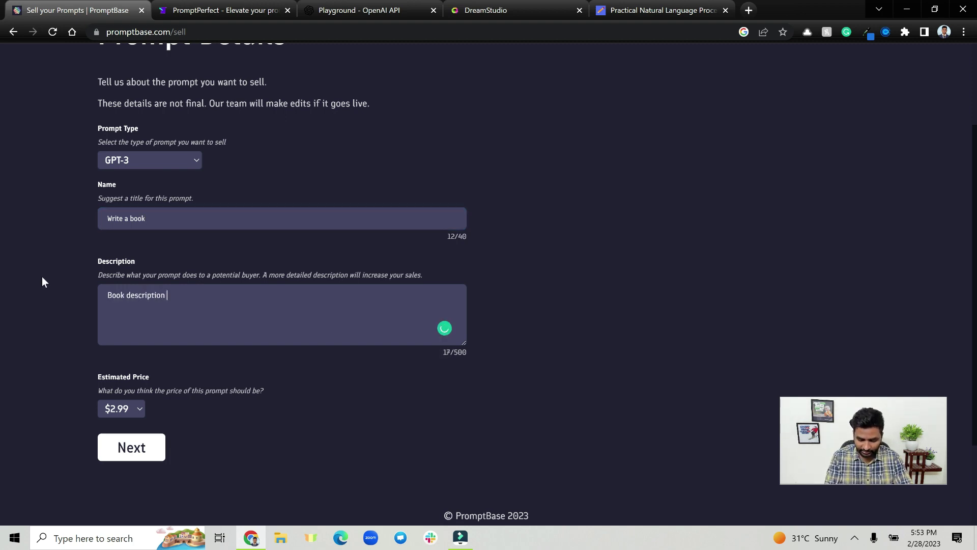
# Move to the Prompt File step and paste the copied JSON prompt into it
pyautogui.click(131, 448)
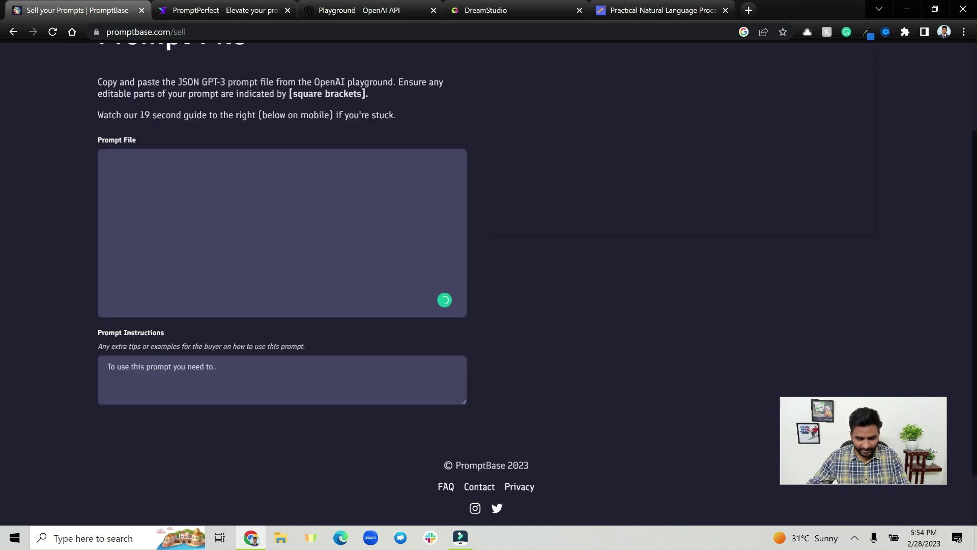
pyautogui.hotkey('ctrl', 'v')
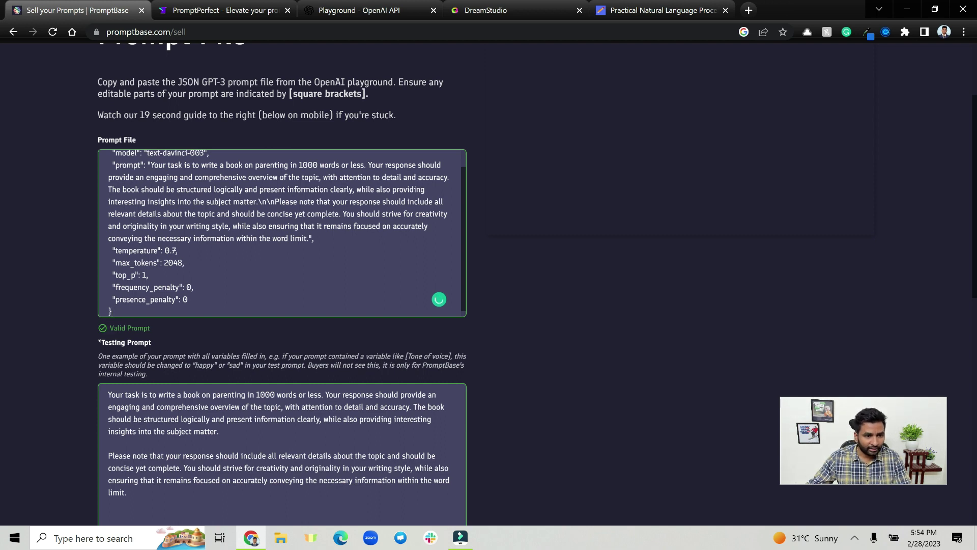
pyautogui.scroll(1, 282, 233)
pyautogui.scroll(-2, 282, 234)
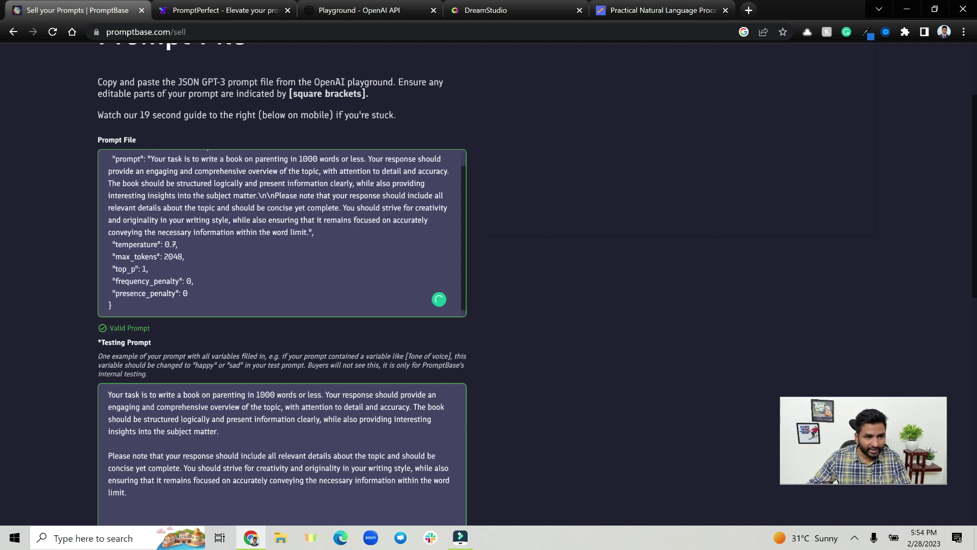
pyautogui.scroll(-3, 569, 283)
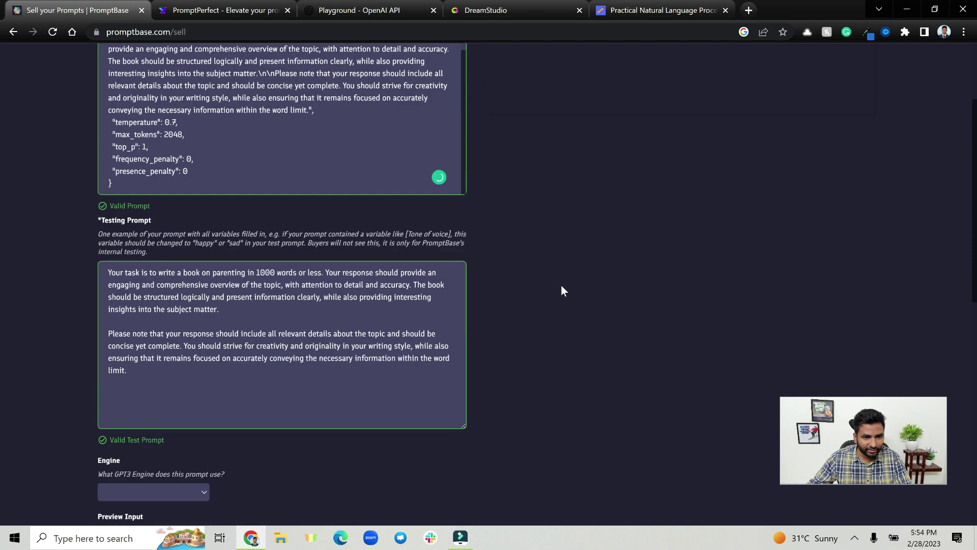
pyautogui.scroll(3, 561, 285)
pyautogui.scroll(1, 282, 233)
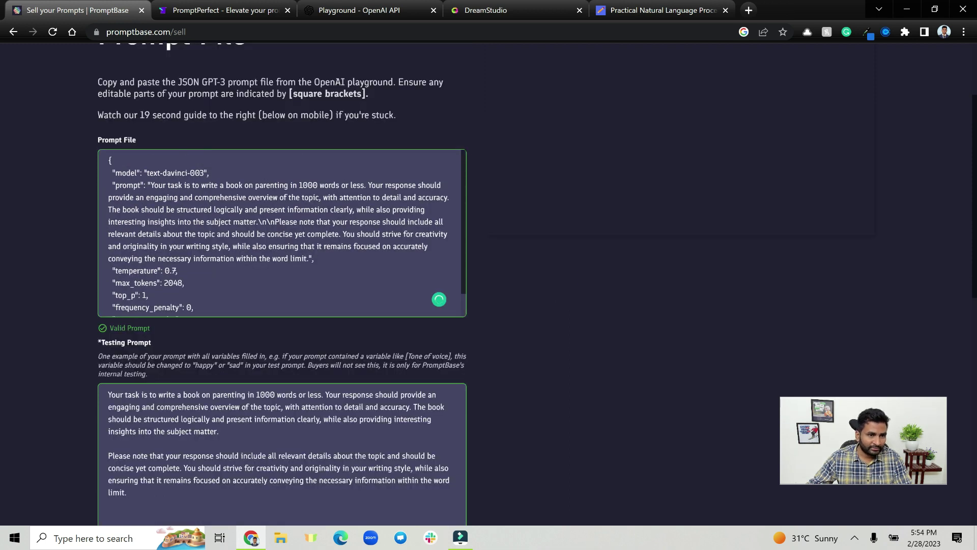
pyautogui.scroll(-3, 279, 377)
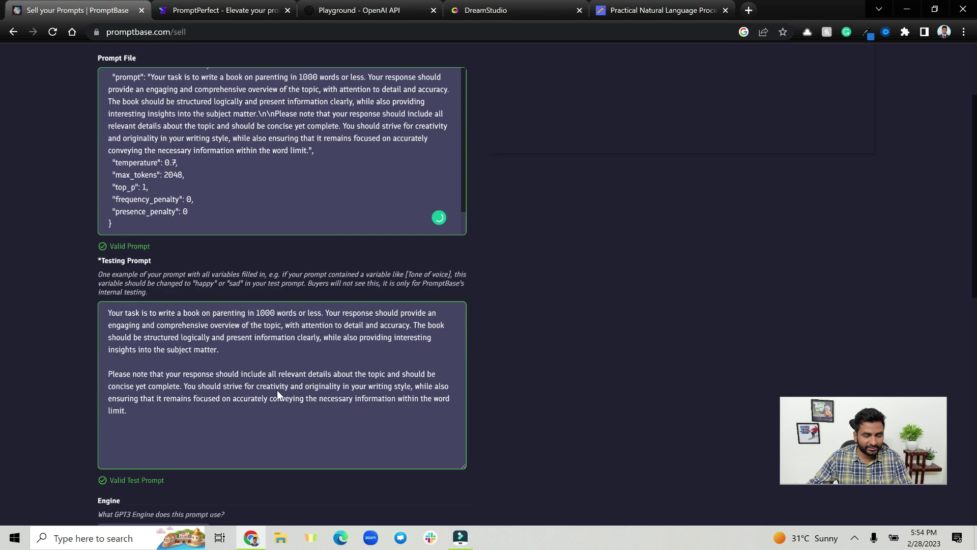
pyautogui.scroll(-3, 282, 284)
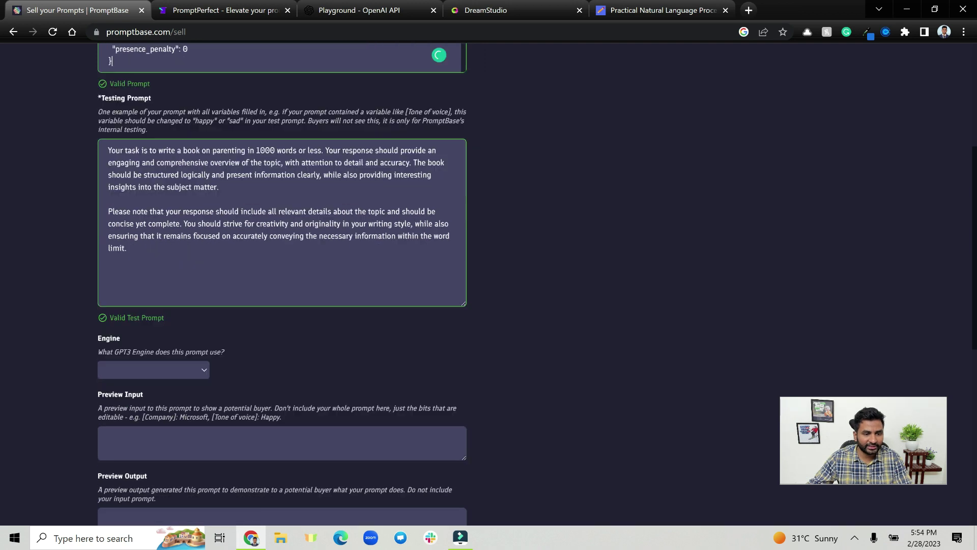
# Set the listing's GPT-3 engine to text-davinci-003
pyautogui.click(201, 371)
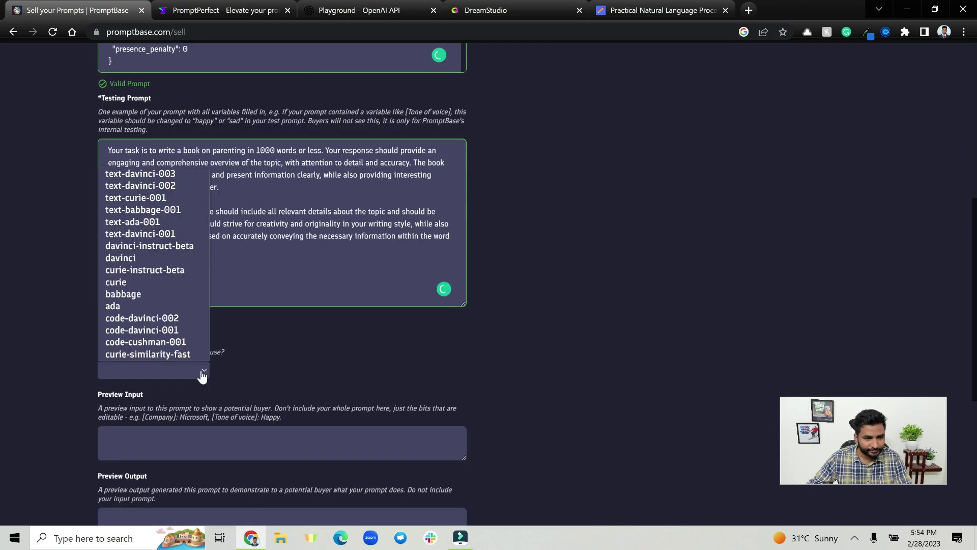
pyautogui.click(162, 175)
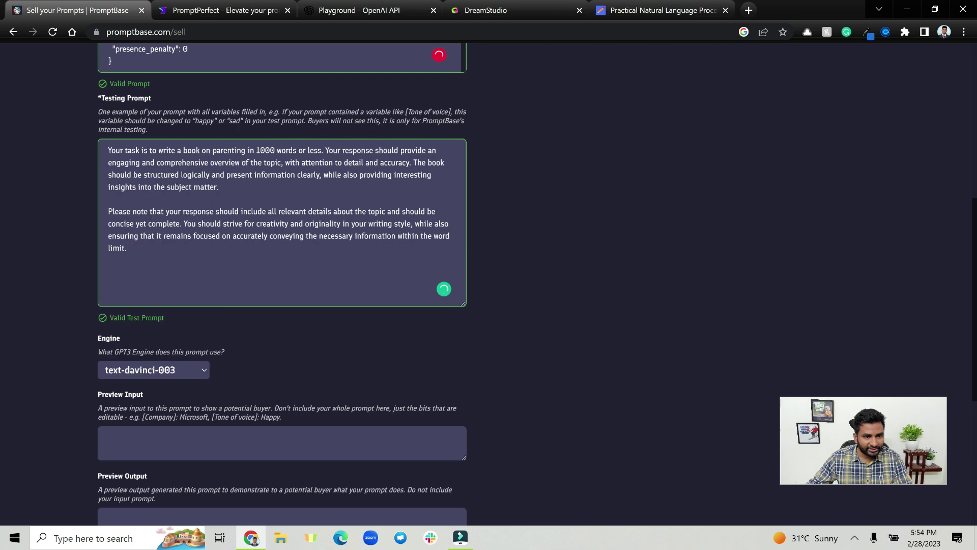
pyautogui.scroll(-5, 266, 330)
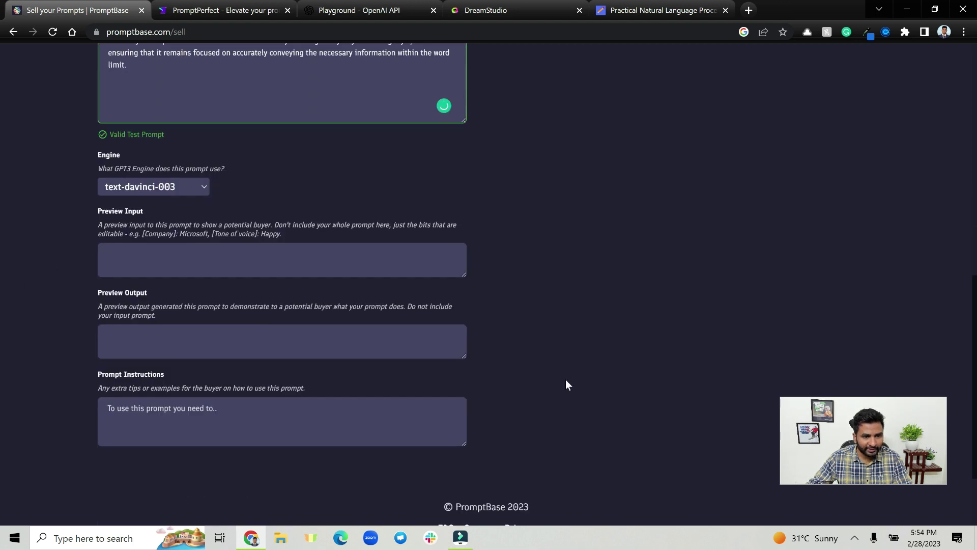
pyautogui.scroll(10, 566, 378)
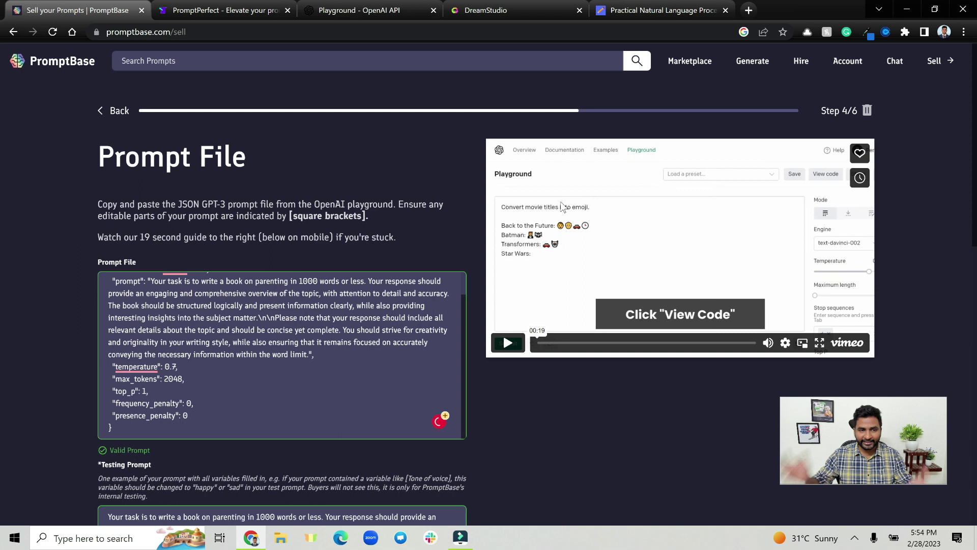
# Scroll PromptPerfect's optimized prompts back to the top, then return to the PromptBase listing
pyautogui.click(245, 10)
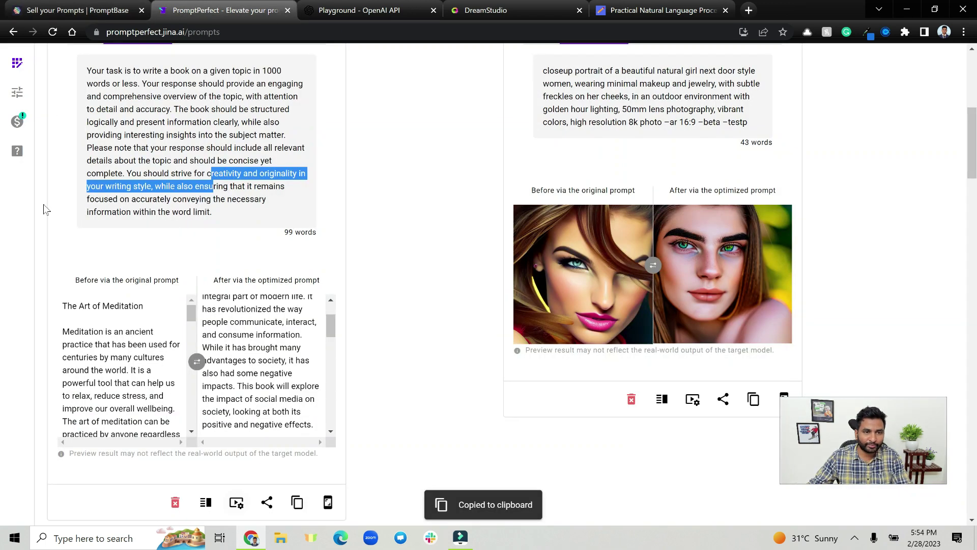
pyautogui.scroll(7, 366, 167)
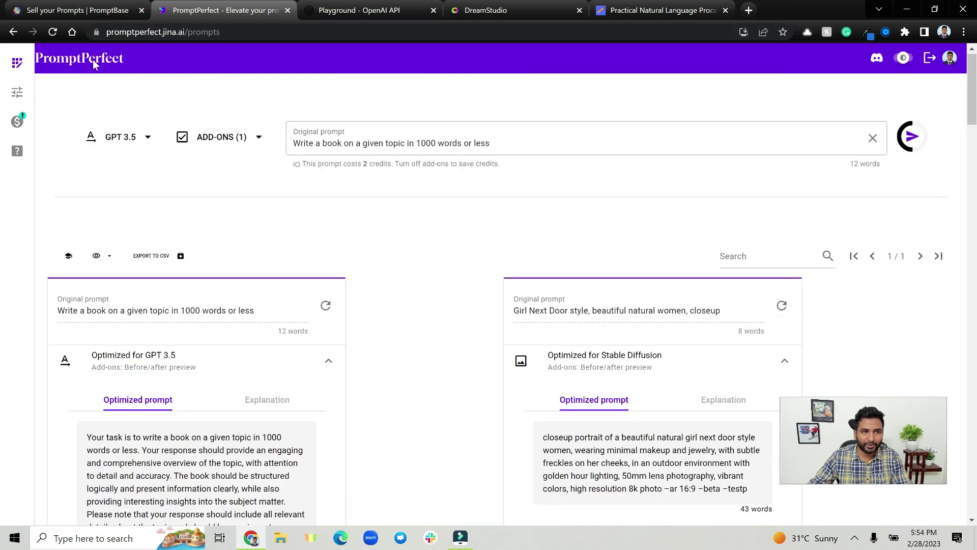
pyautogui.click(95, 7)
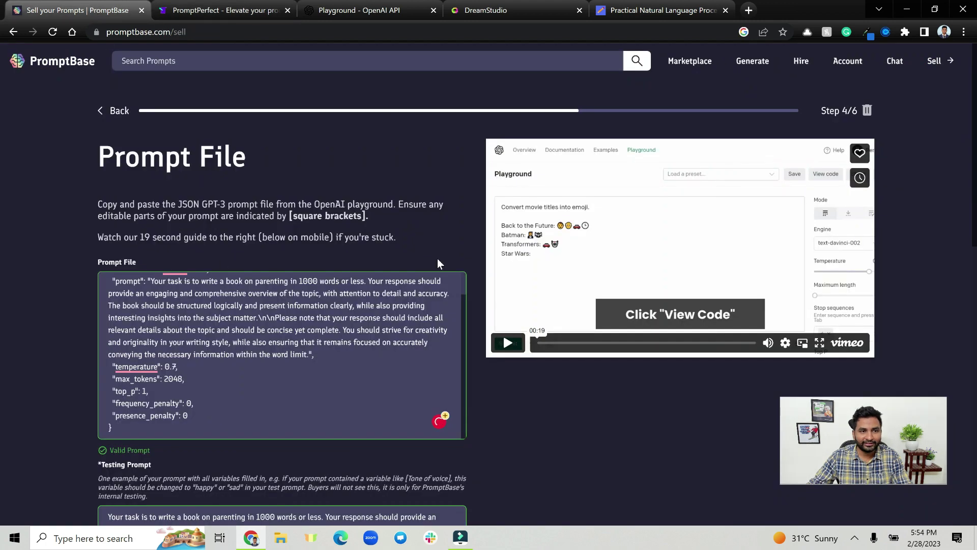